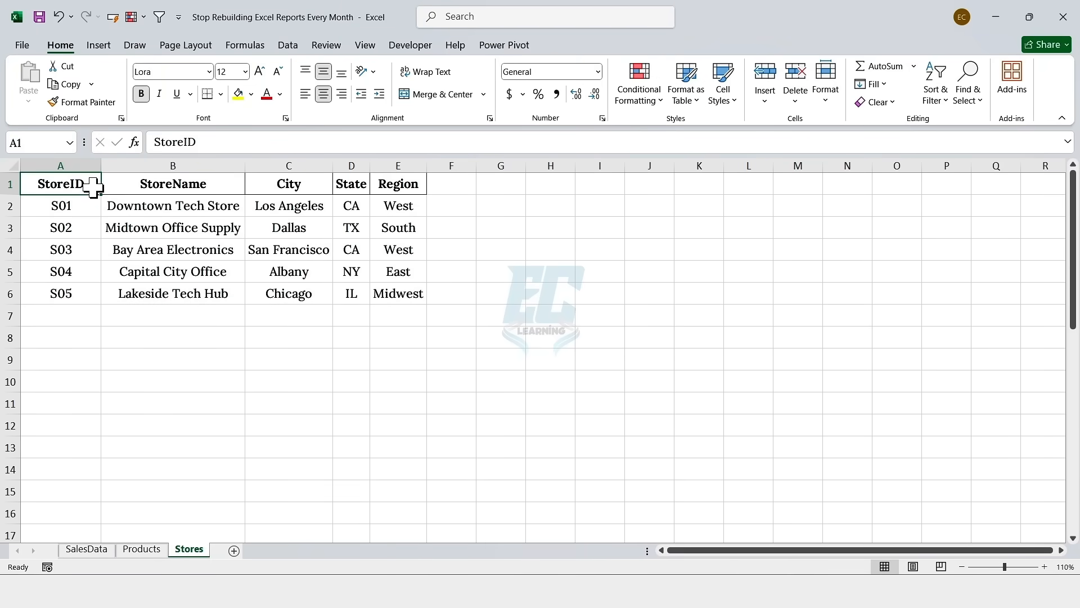
Examine the city and store name entries on the Stores sheet and each column of the SalesData sheet.
{"action": "left_click_drag", "start_coordinate": [284, 204], "coordinate": [285, 282]}
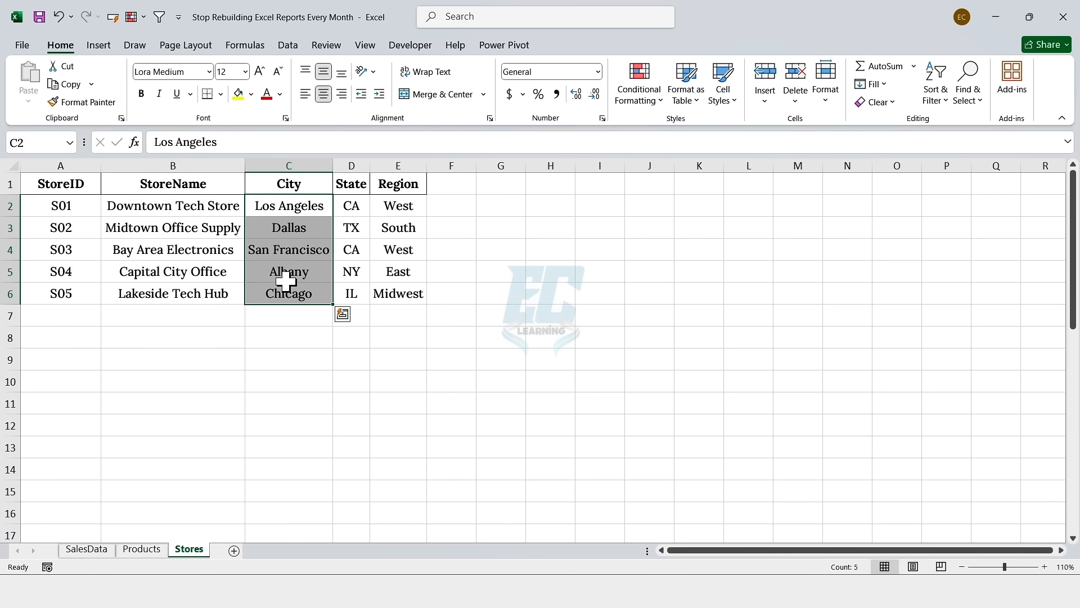
{"action": "left_click_drag", "start_coordinate": [225, 208], "coordinate": [222, 287]}
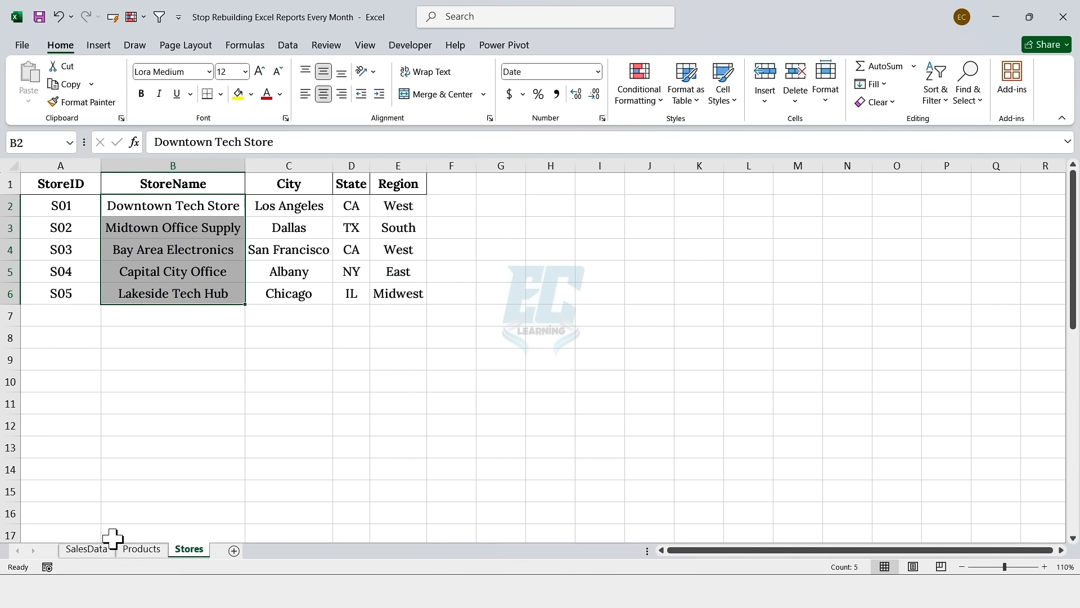
{"action": "left_click", "coordinate": [100, 554]}
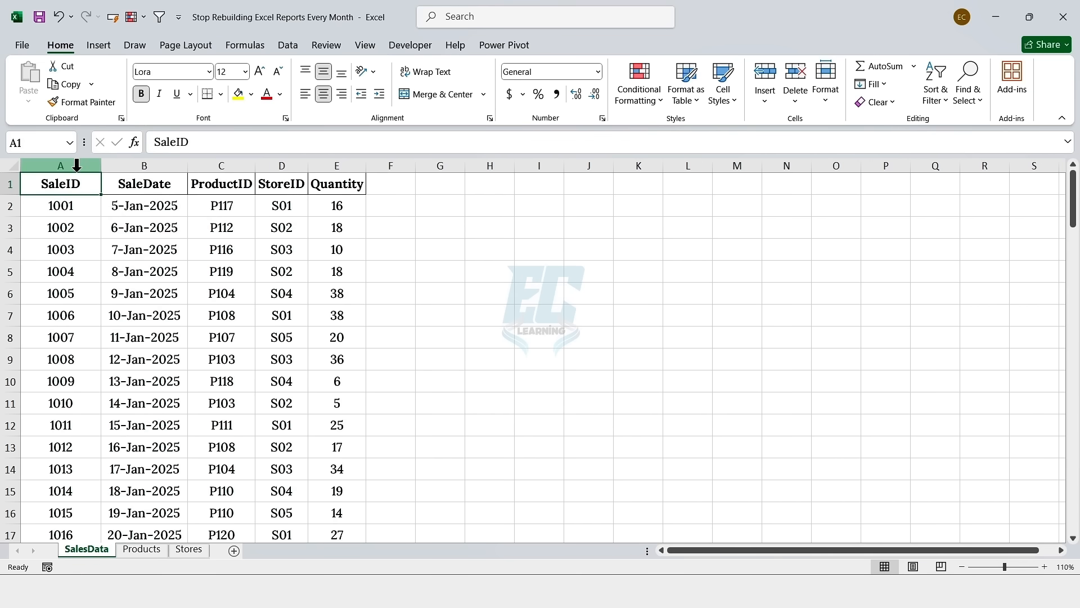
{"action": "left_click", "coordinate": [57, 166]}
{"action": "left_click", "coordinate": [158, 166]}
{"action": "left_click", "coordinate": [214, 164]}
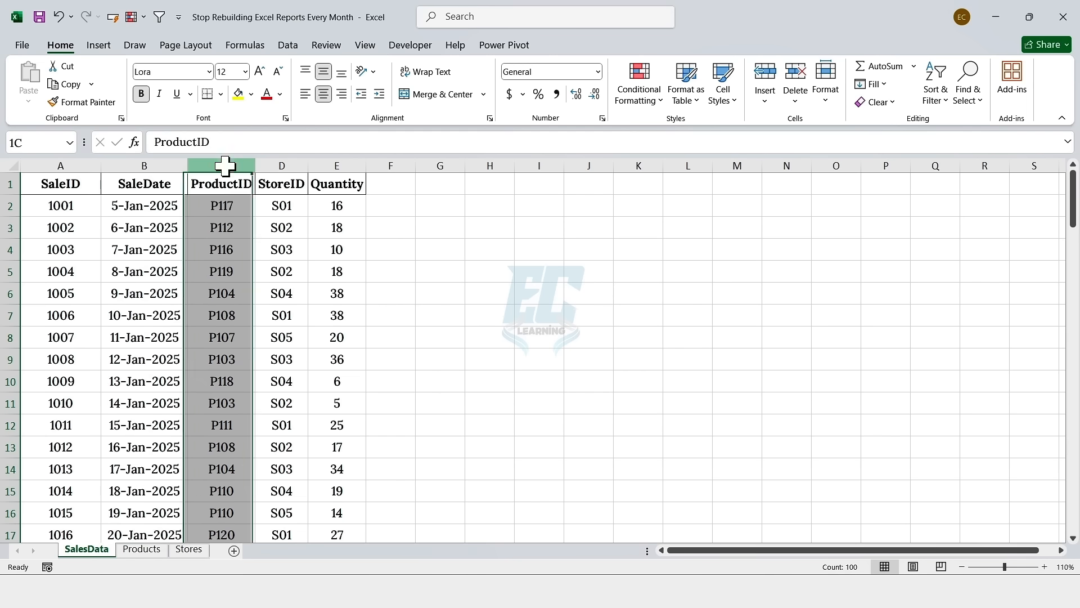
{"action": "left_click", "coordinate": [284, 165]}
{"action": "left_click", "coordinate": [350, 163]}
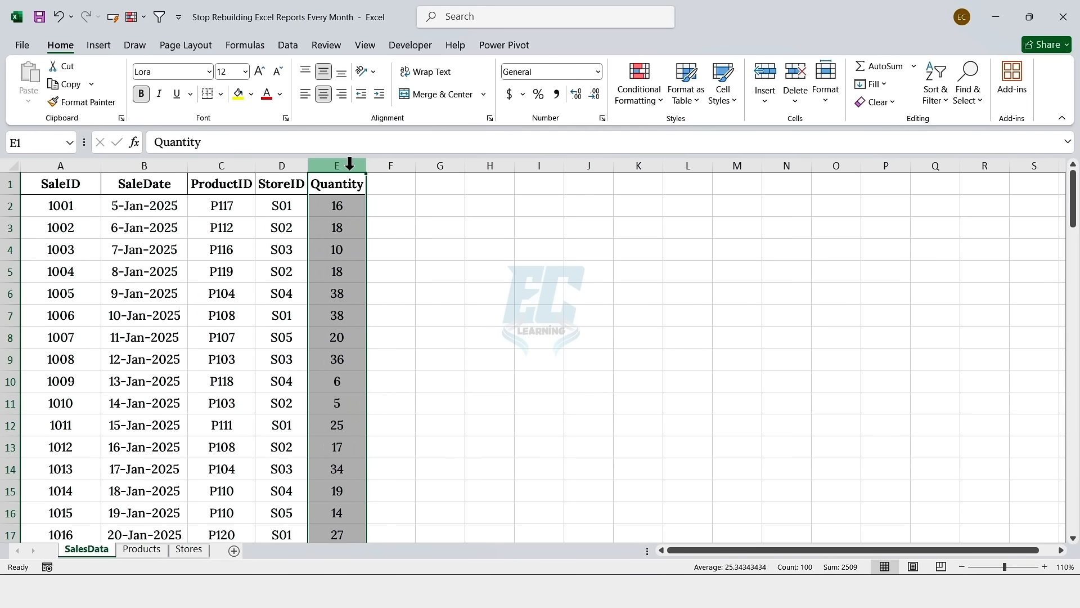
Examine the Products and Stores columns, plus the ProductID and StoreID columns in SalesData that link the three sheets.
{"action": "left_click", "coordinate": [135, 549]}
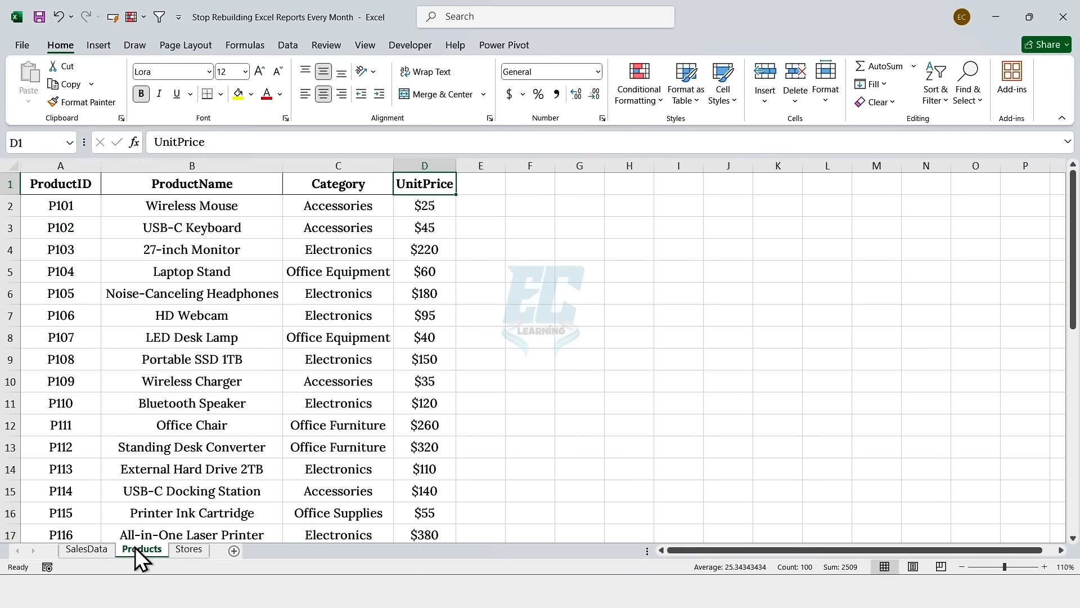
{"action": "left_click", "coordinate": [272, 165]}
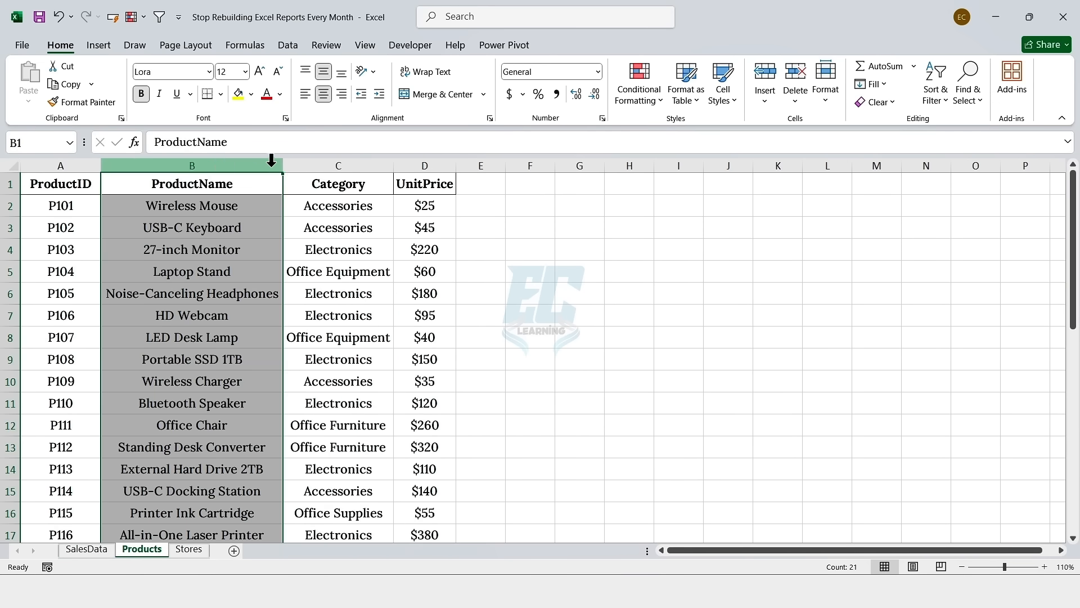
{"action": "left_click", "coordinate": [315, 164]}
{"action": "left_click", "coordinate": [418, 164]}
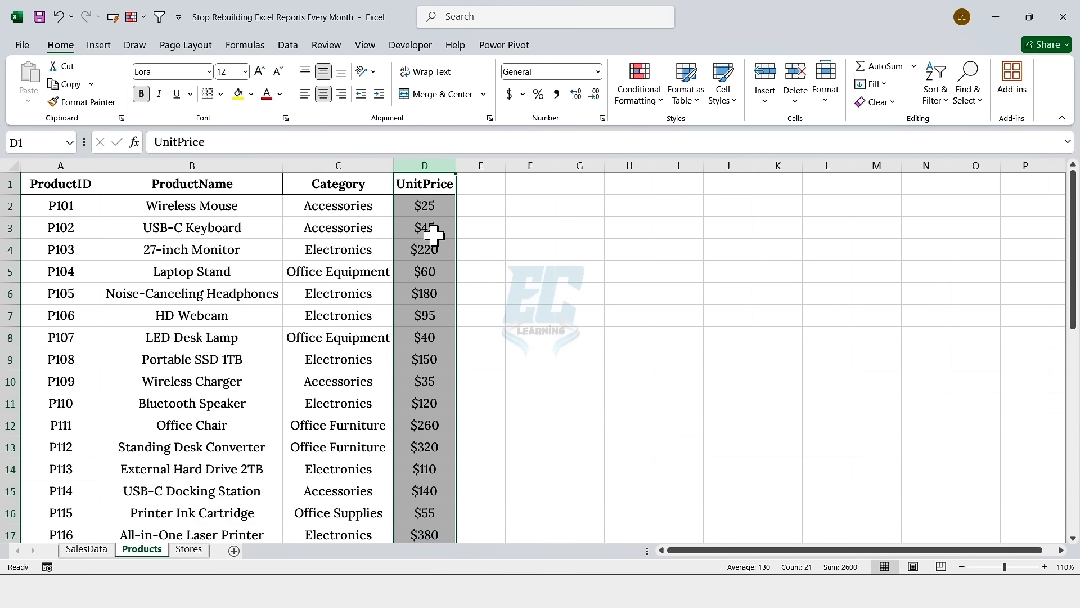
{"action": "left_click", "coordinate": [183, 550]}
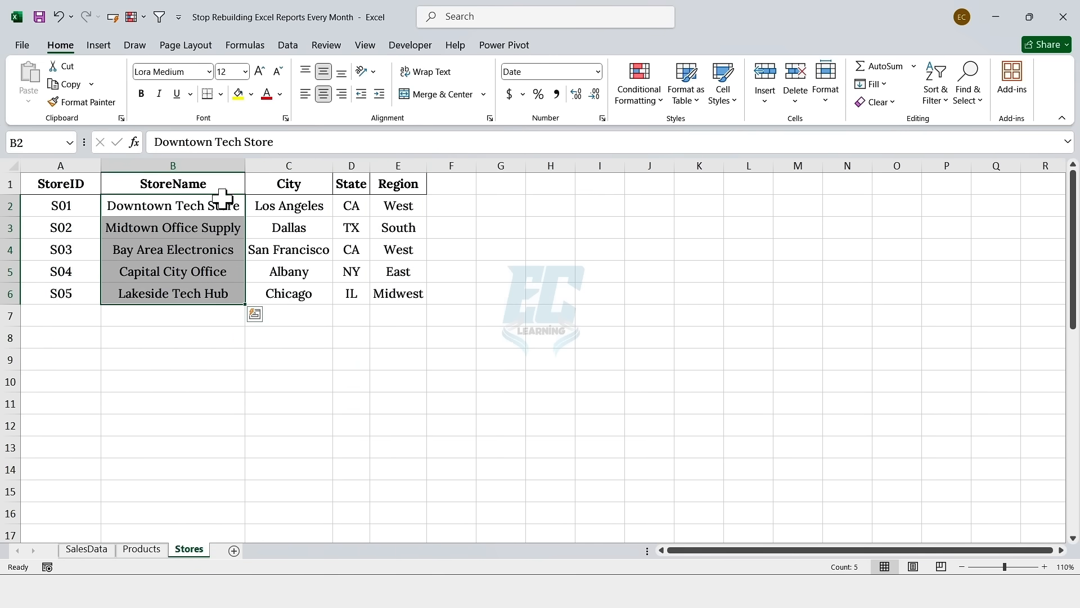
{"action": "left_click", "coordinate": [220, 164]}
{"action": "left_click", "coordinate": [297, 164]}
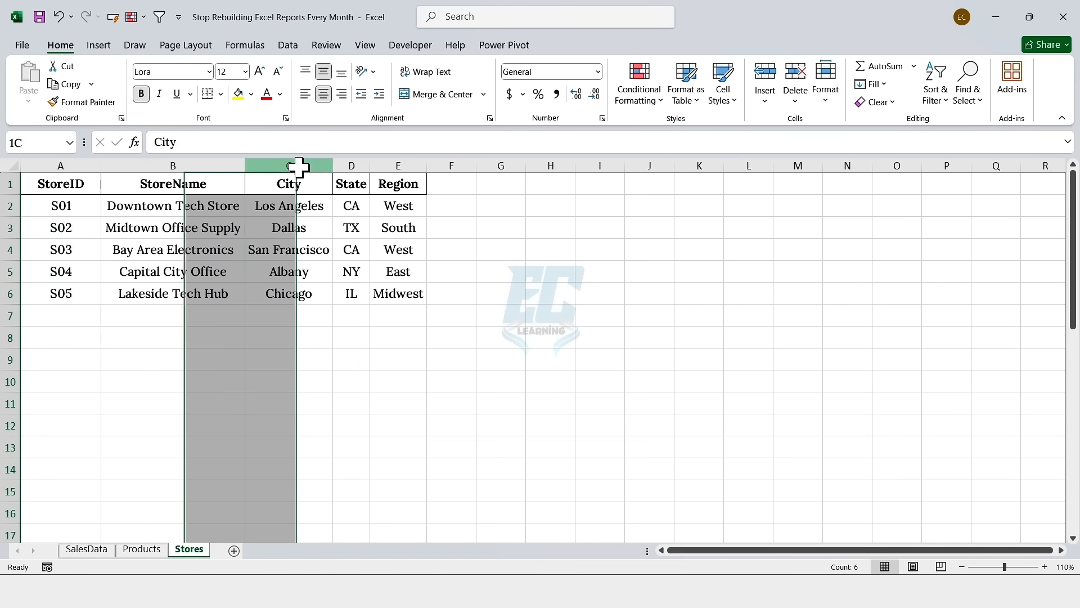
{"action": "left_click", "coordinate": [352, 163]}
{"action": "left_click", "coordinate": [394, 163]}
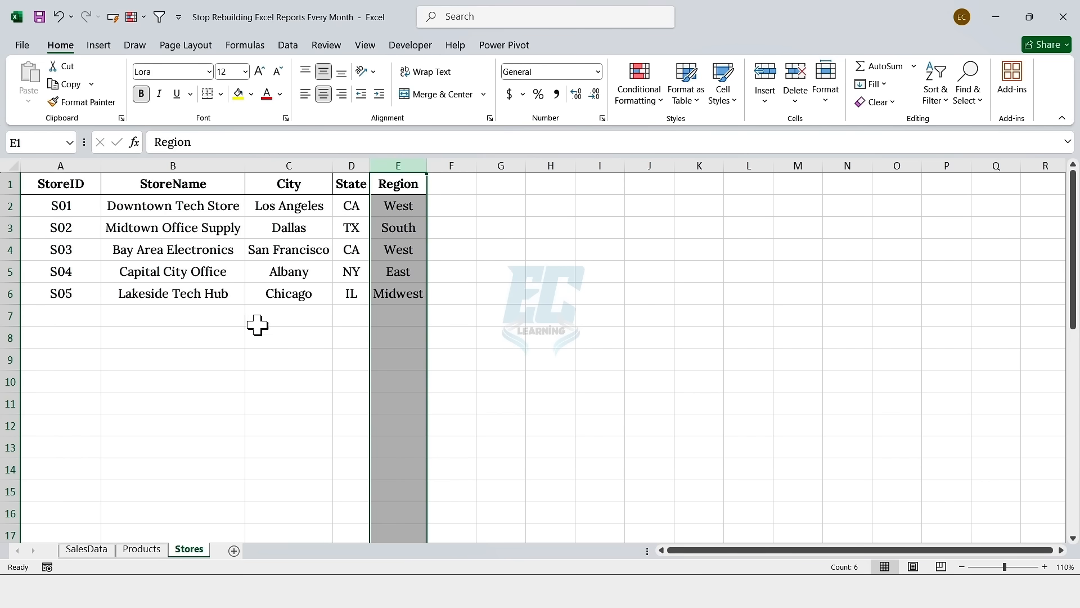
{"action": "left_click", "coordinate": [88, 550]}
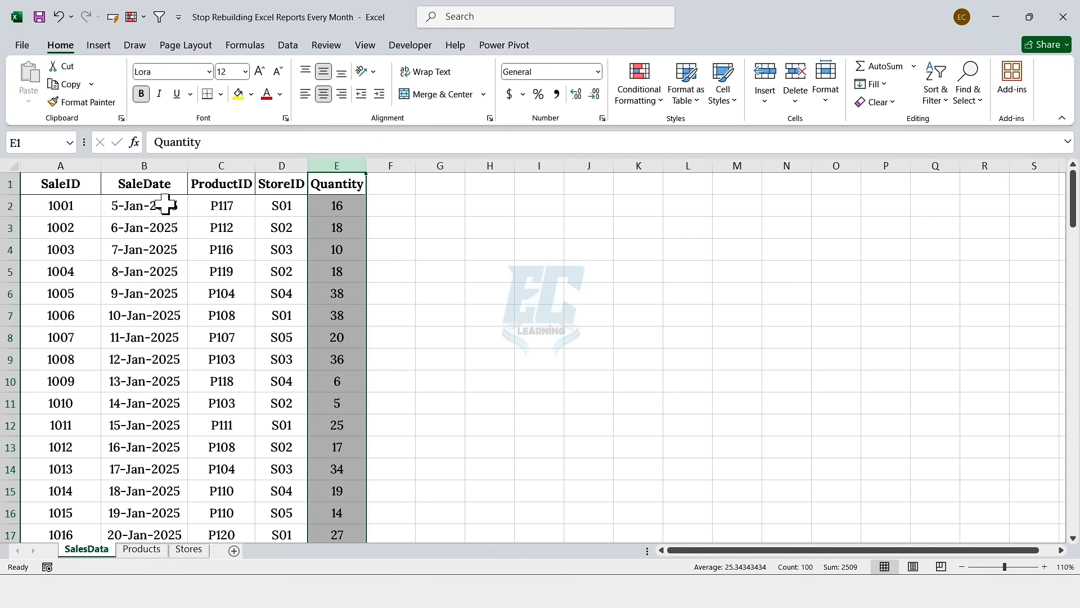
{"action": "left_click", "coordinate": [221, 165]}
{"action": "left_click", "coordinate": [279, 165]}
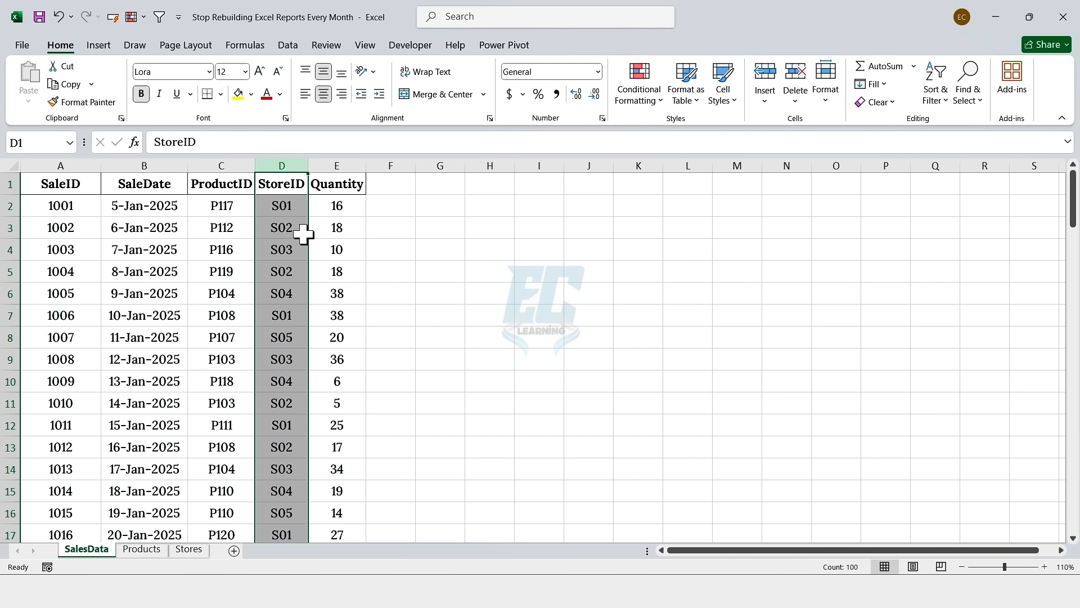
Widen column F in SalesData and add the header "Product name" in F1 with the Quantity header's formatting.
{"action": "left_click", "coordinate": [403, 207]}
{"action": "left_click_drag", "start_coordinate": [416, 166], "coordinate": [551, 169]}
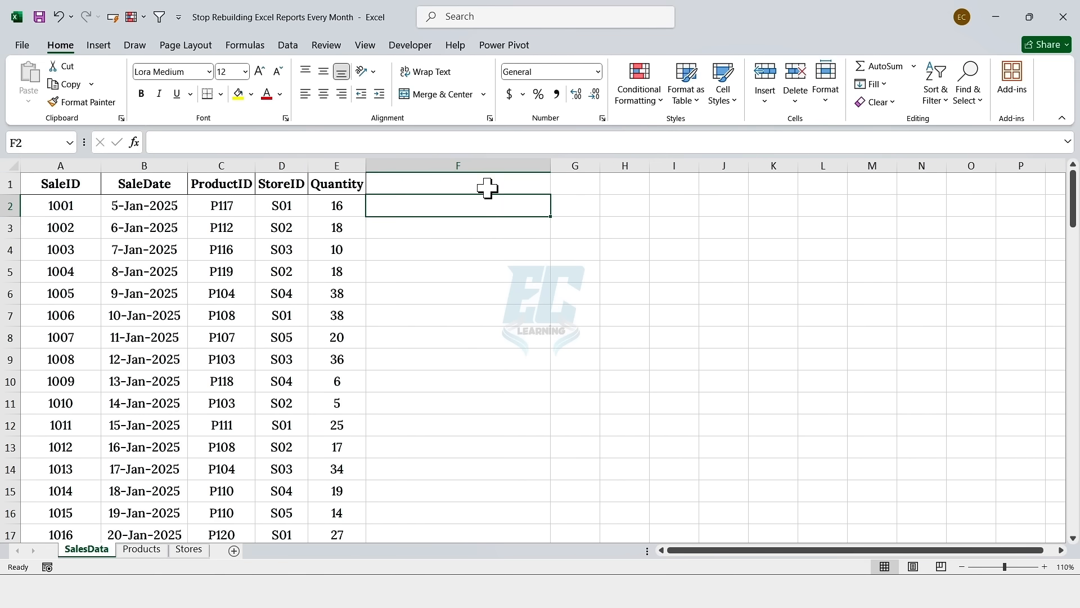
{"action": "left_click", "coordinate": [488, 188]}
{"action": "type", "text": "Product n"}
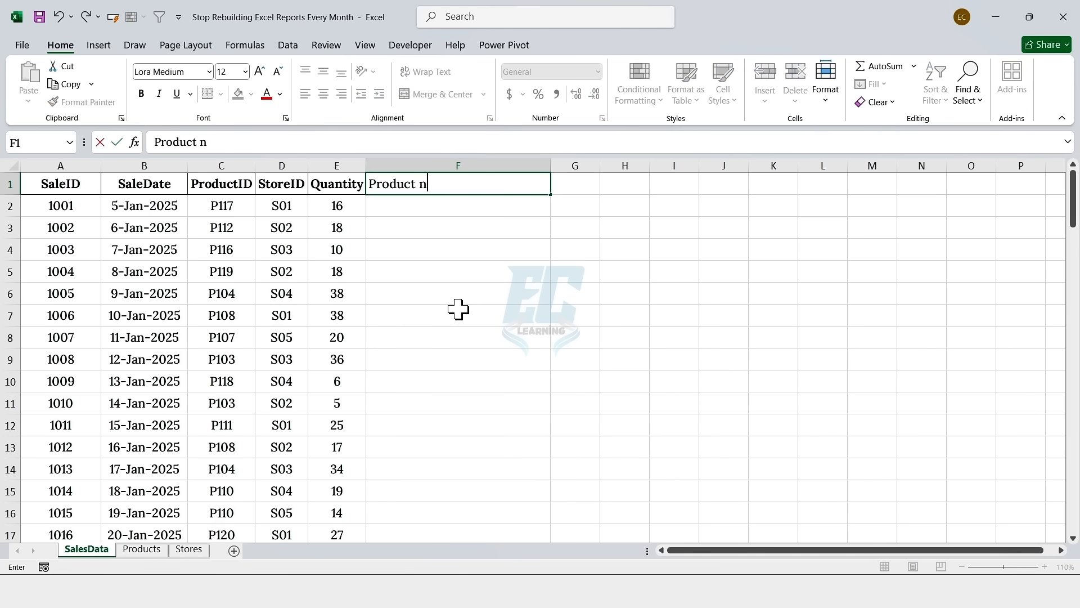
{"action": "type", "text": "ame"}
{"action": "left_click", "coordinate": [343, 186]}
{"action": "left_click", "coordinate": [112, 102]}
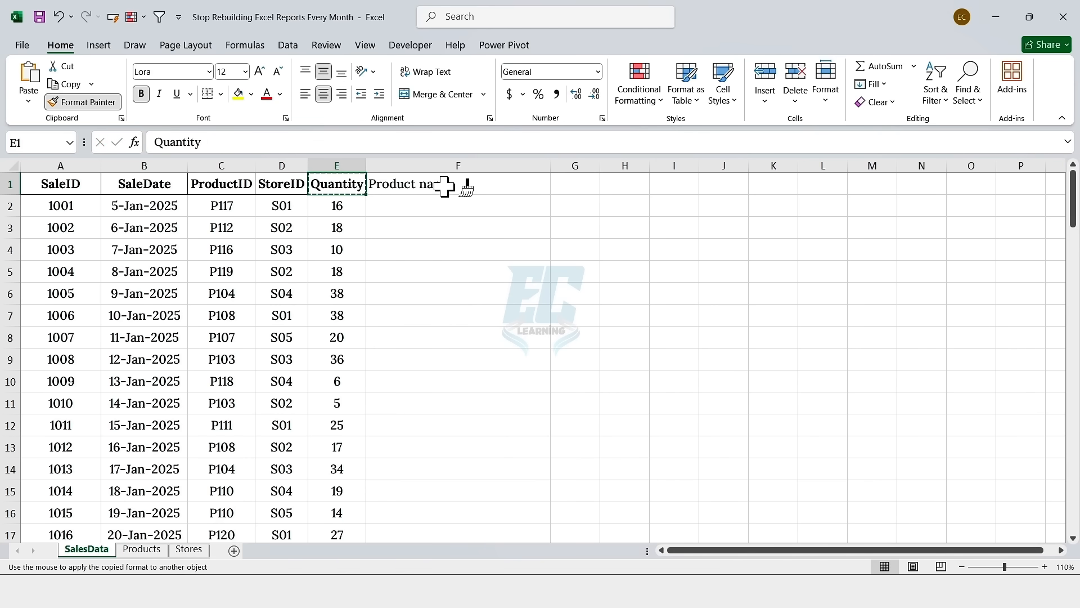
{"action": "left_click", "coordinate": [445, 186]}
Look up the first sale's product name in F2 with =XLOOKUP(C2, Products!A:A,Products!B:B, "").
{"action": "left_click", "coordinate": [444, 212]}
{"action": "type", "text": "="}
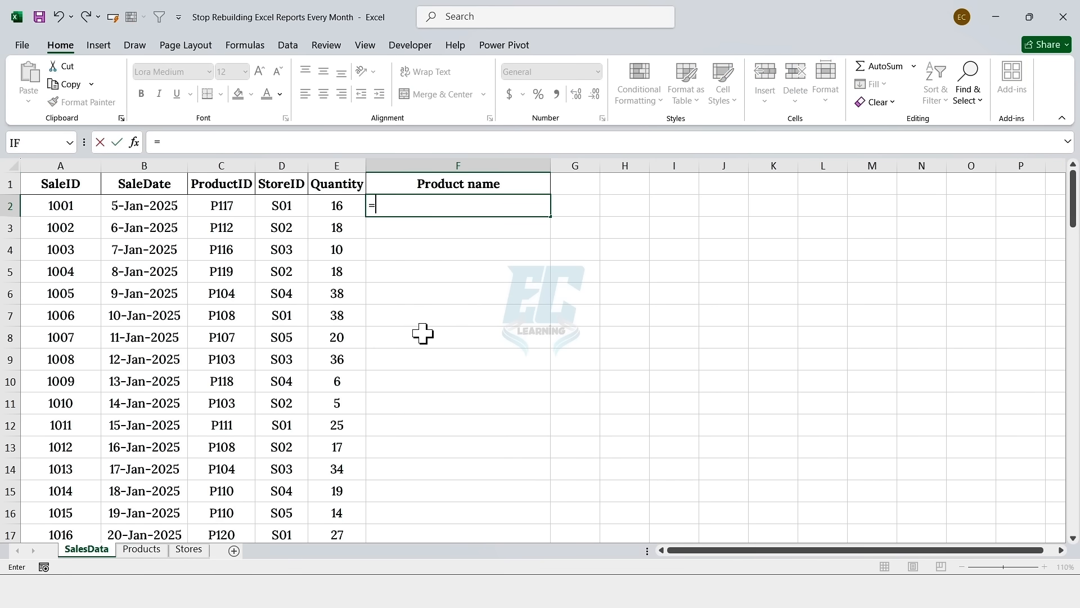
{"action": "type", "text": "XLOOKUP("}
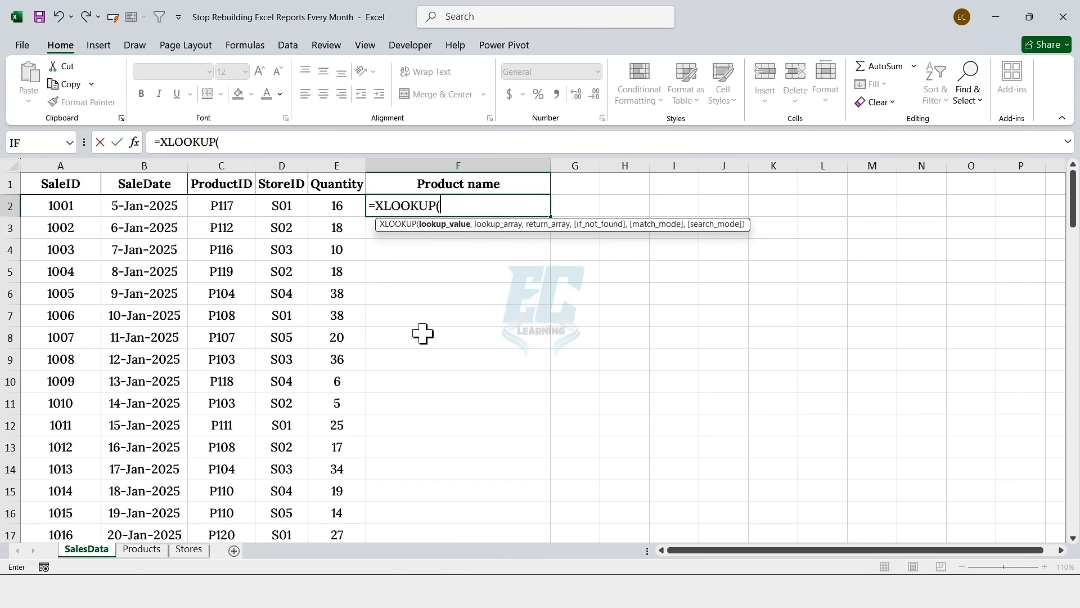
{"action": "left_click", "coordinate": [235, 204]}
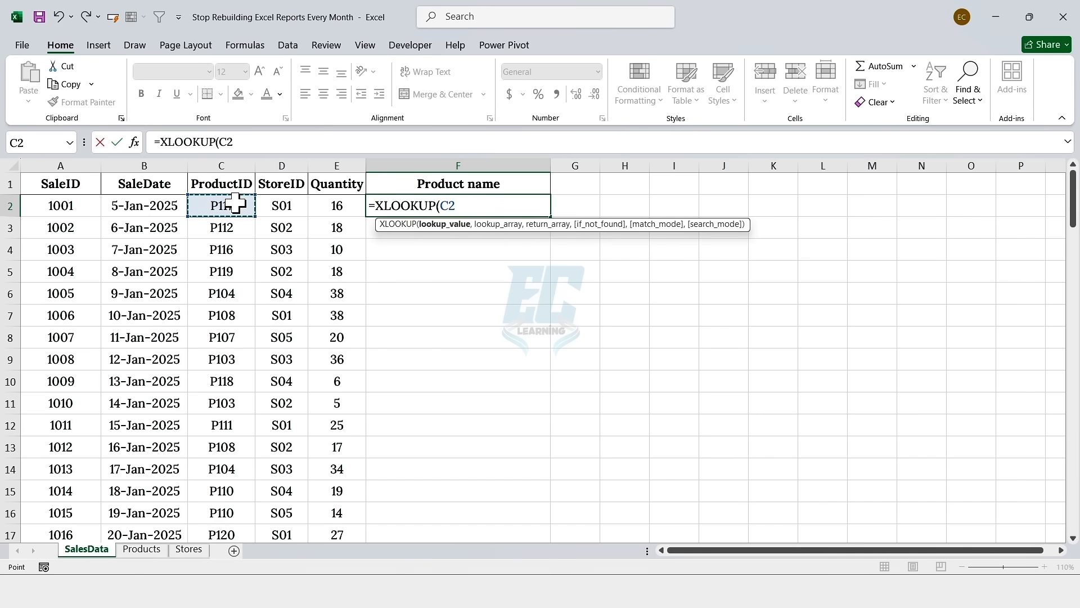
{"action": "type", "text": ","}
{"action": "left_click", "coordinate": [141, 549]}
{"action": "left_click", "coordinate": [75, 164]}
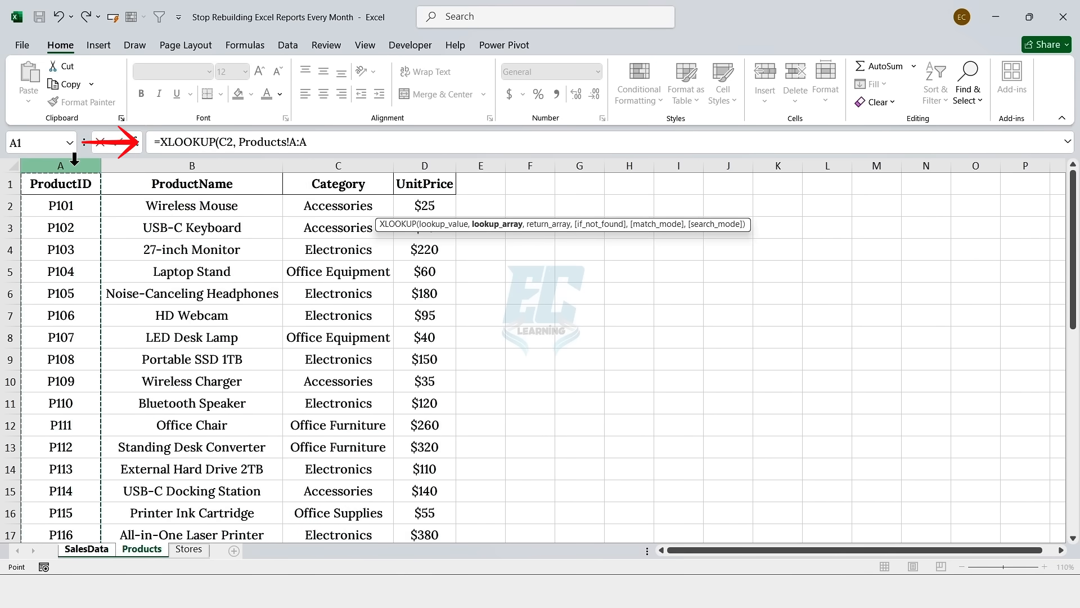
{"action": "type", "text": ","}
{"action": "left_click", "coordinate": [185, 163]}
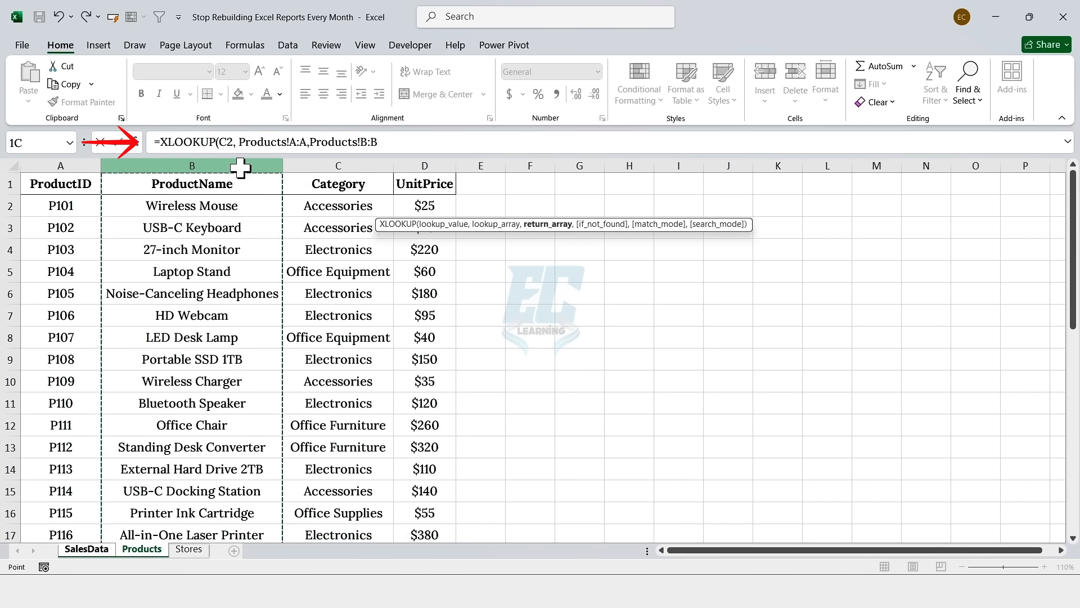
{"action": "type", "text": ","}
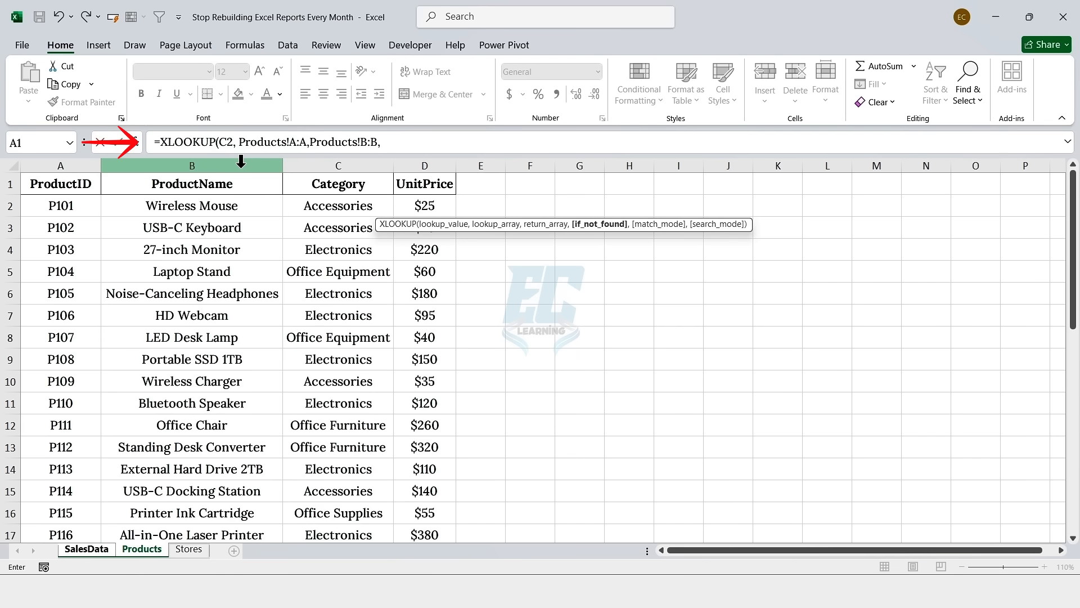
{"action": "type", "text": " \"\")"}
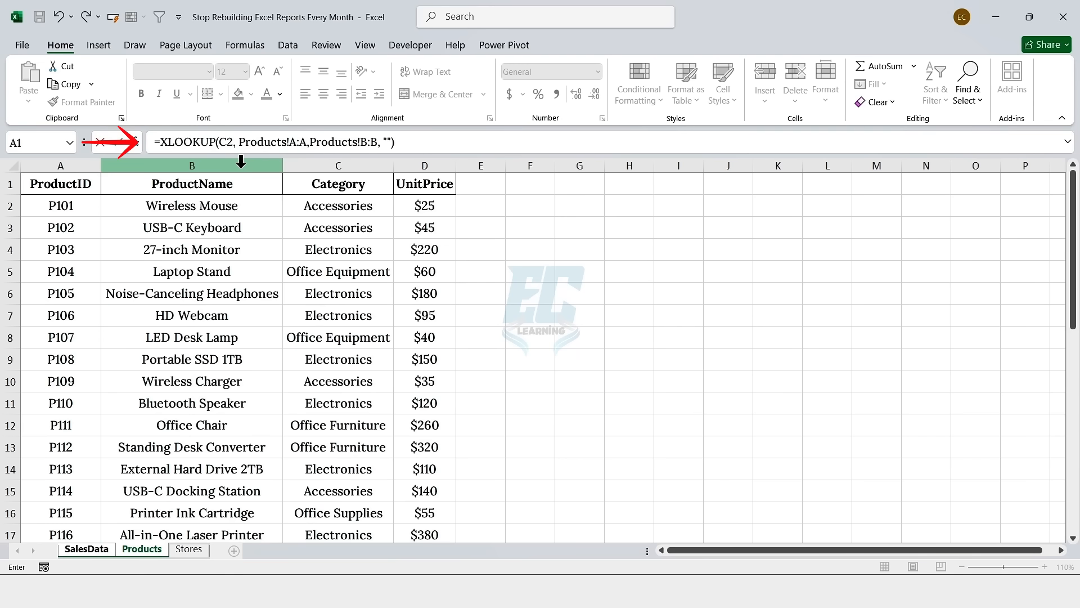
{"action": "key", "text": "Return"}
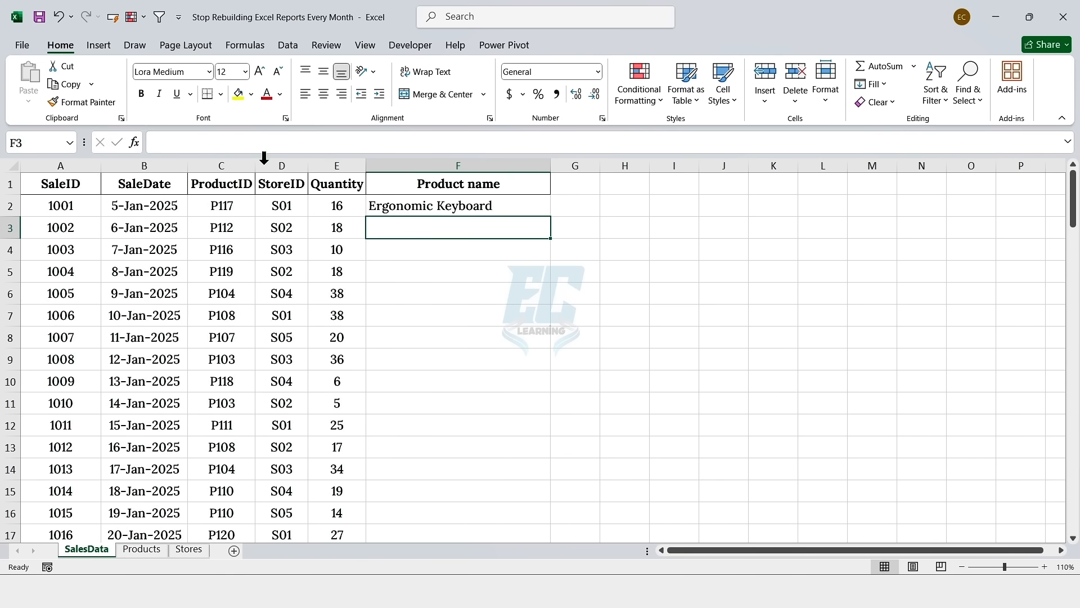
Fill the product name lookup formula from F2 down through all the sales rows.
{"action": "left_click", "coordinate": [490, 211]}
{"action": "double_click", "coordinate": [551, 218]}
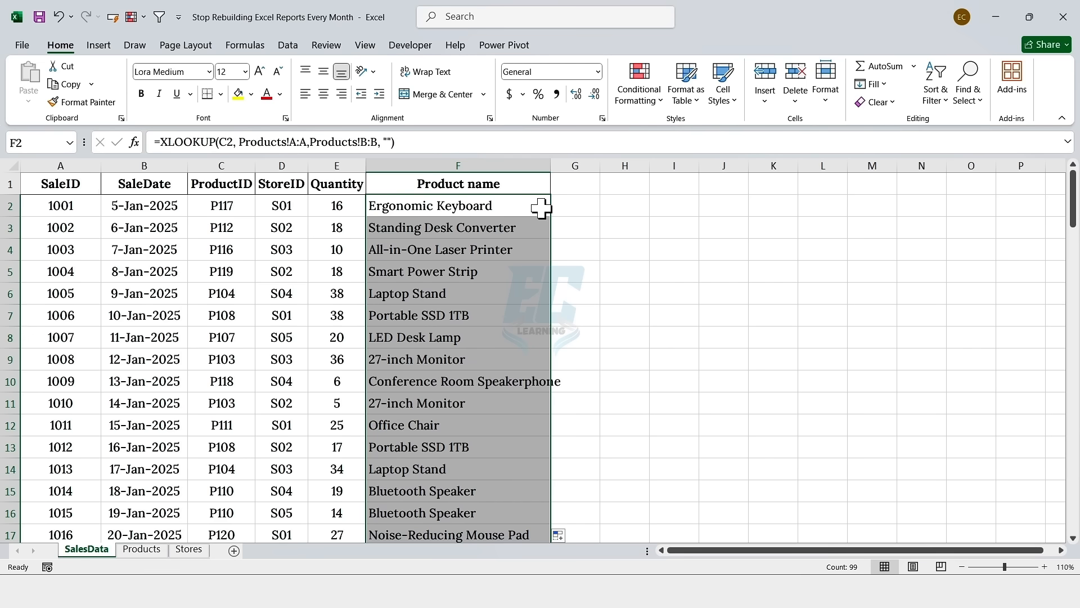
{"action": "left_click", "coordinate": [533, 189]}
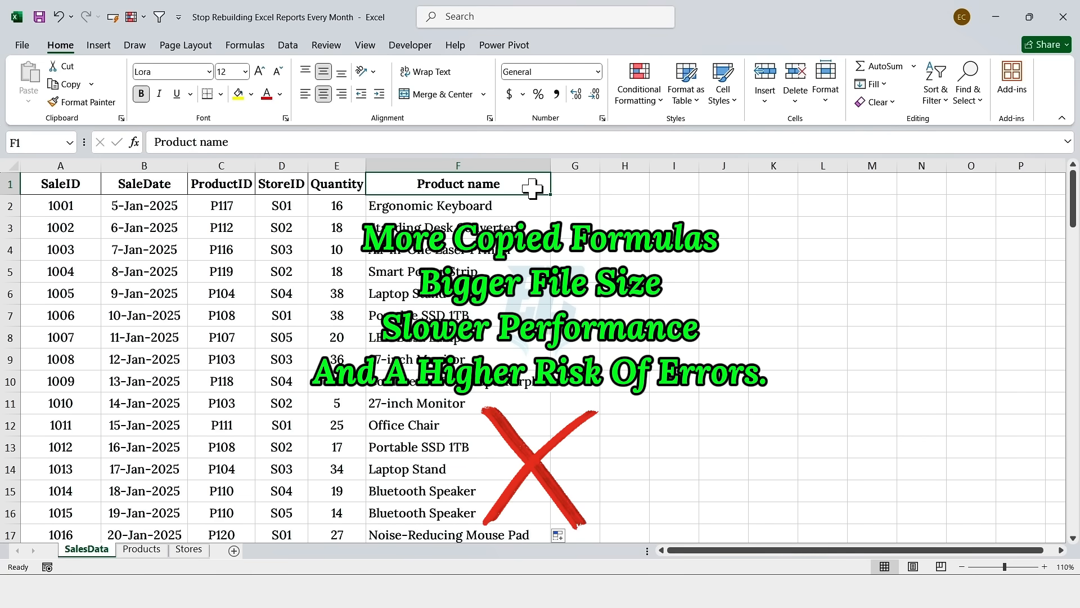
Delete the entire Product name column from the SalesData sheet.
{"action": "left_click", "coordinate": [504, 166]}
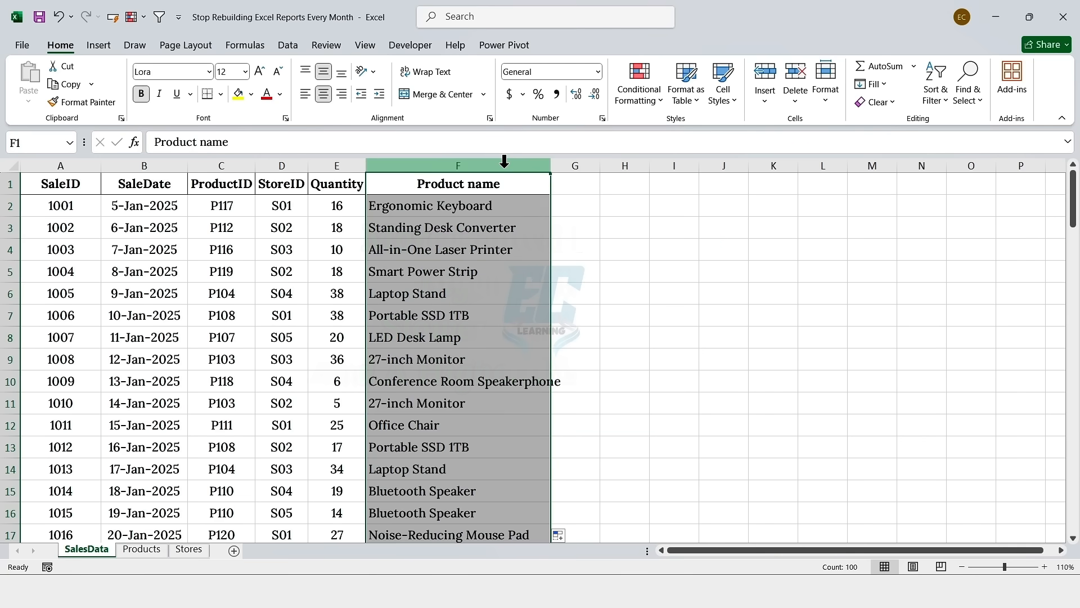
{"action": "right_click", "coordinate": [505, 165]}
{"action": "left_click", "coordinate": [521, 326]}
Convert the SalesData range A1:E100 into a table with headers and name it SalesTable.
{"action": "left_click", "coordinate": [84, 186]}
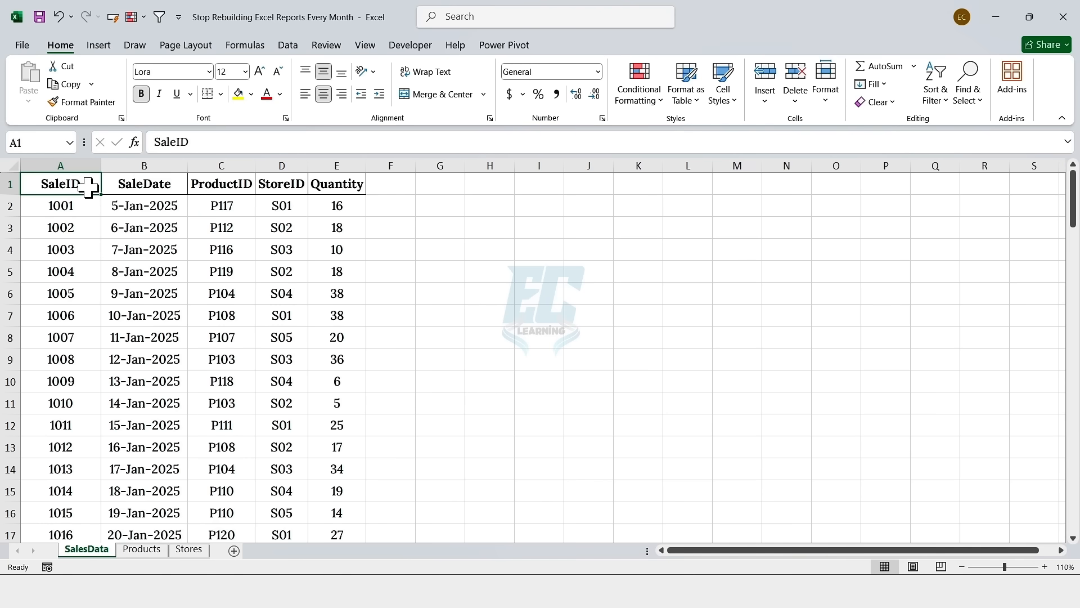
{"action": "left_click", "coordinate": [171, 315]}
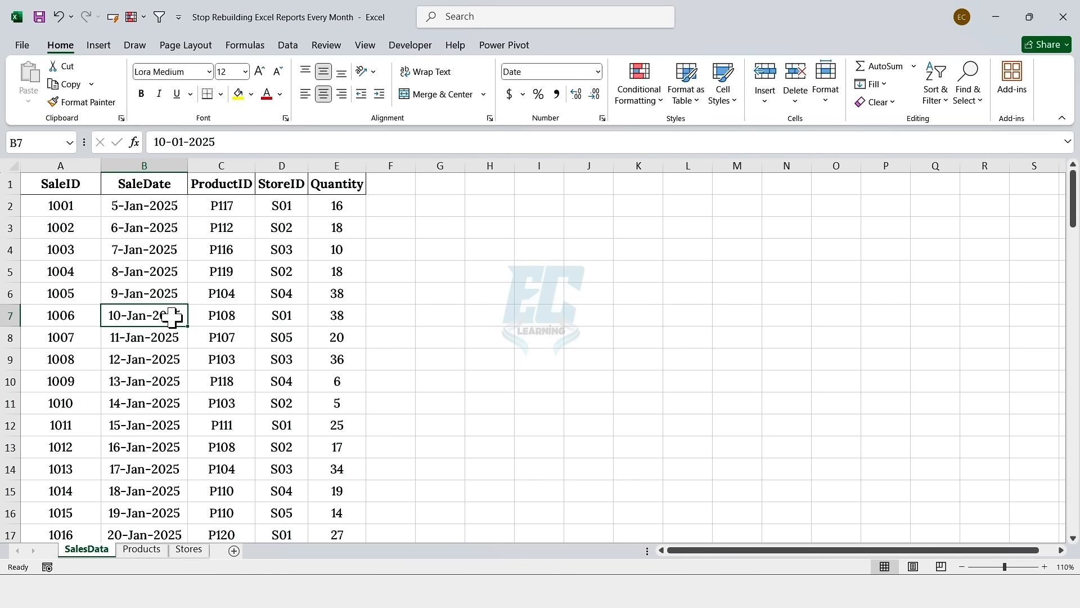
{"action": "key", "text": "ctrl+t"}
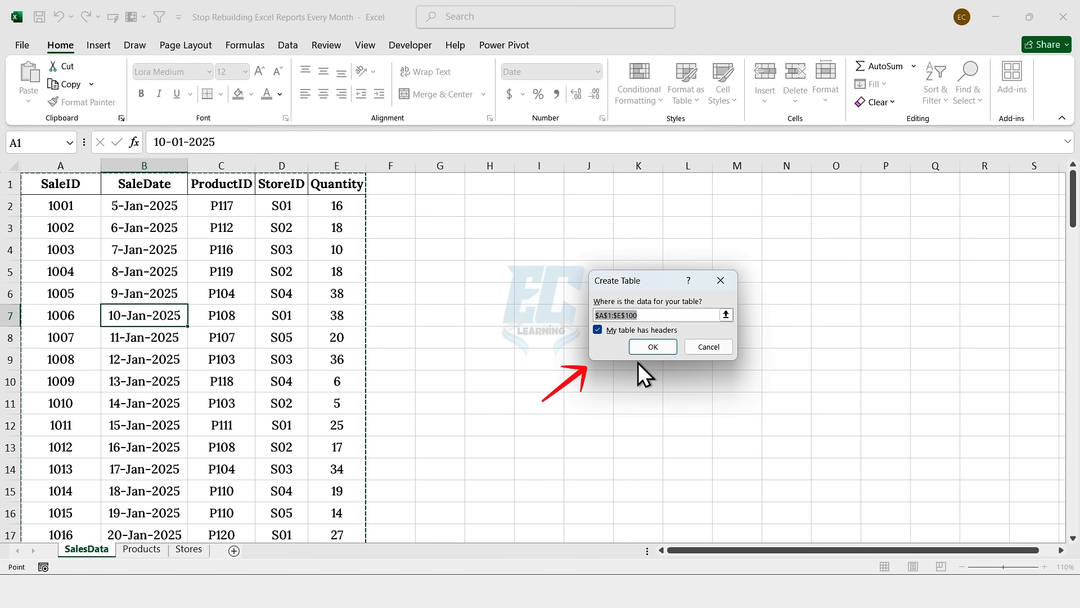
{"action": "left_click", "coordinate": [651, 346]}
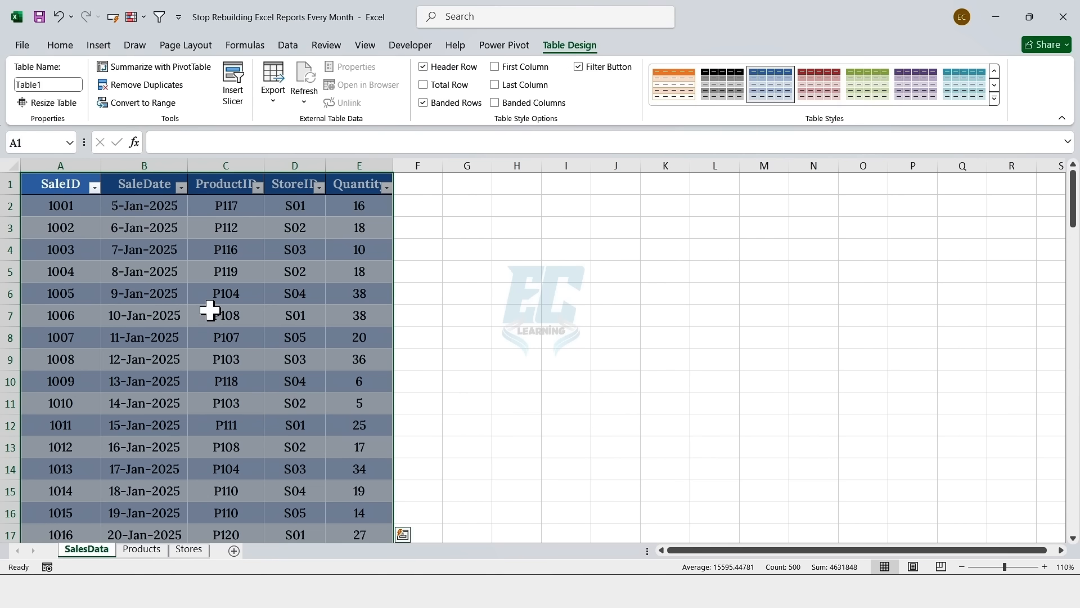
{"action": "double_click", "coordinate": [66, 84]}
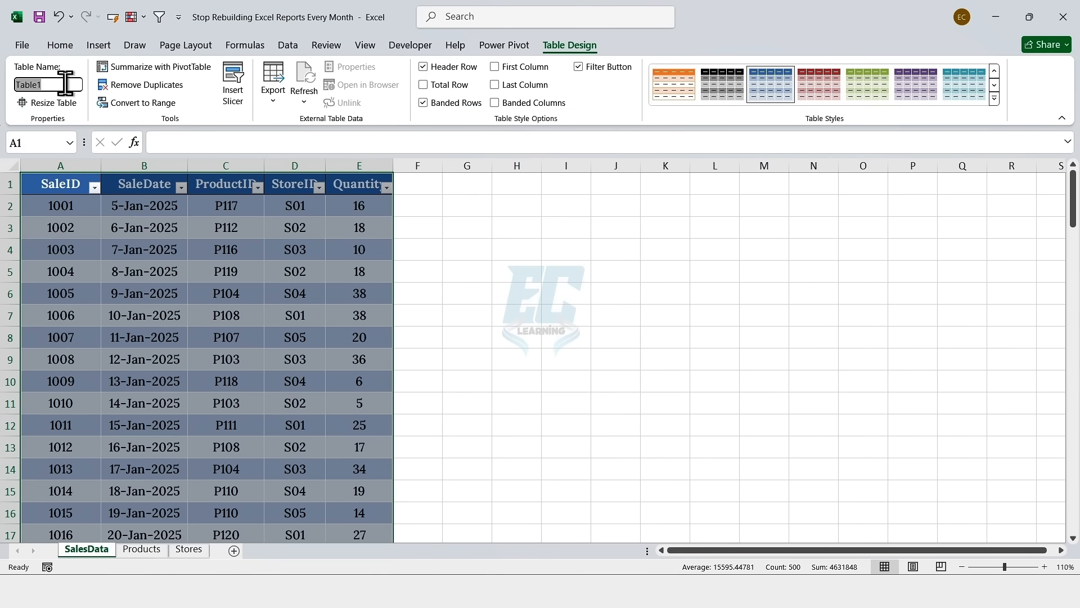
{"action": "type", "text": "SalesTable"}
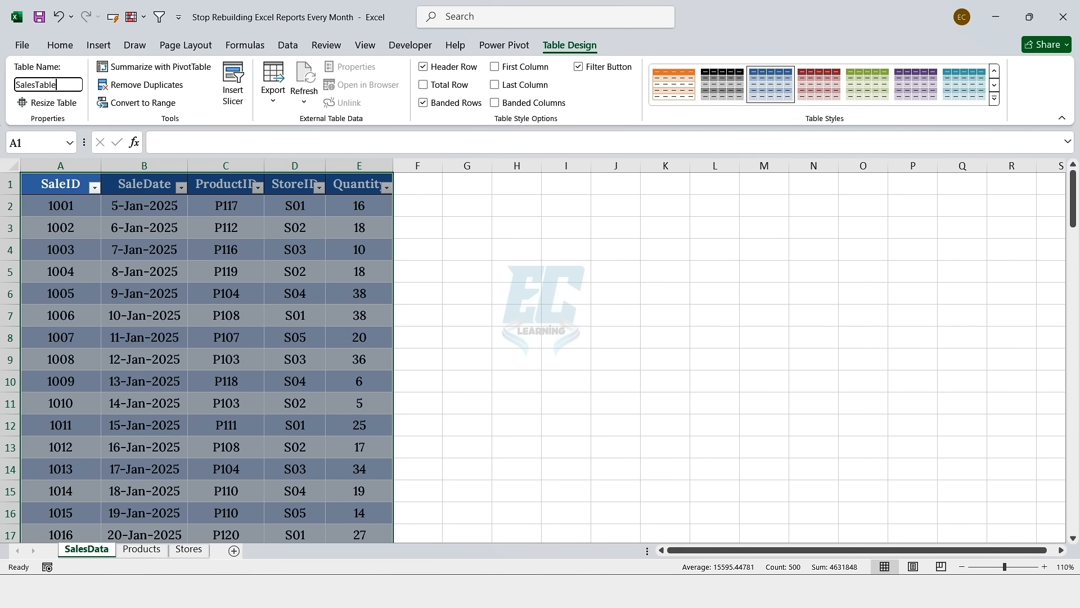
{"action": "key", "text": "Return"}
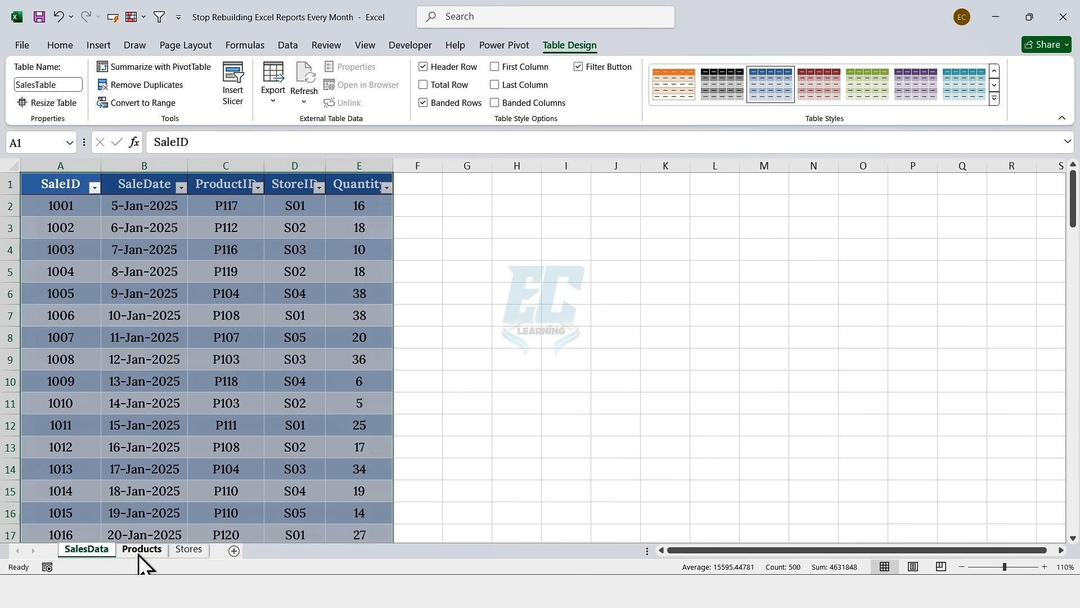
Convert the Products sheet range A1:D21 into a table with headers and name it ProductsTable.
{"action": "left_click", "coordinate": [140, 548]}
{"action": "left_click", "coordinate": [188, 293]}
{"action": "key", "text": "ctrl+t"}
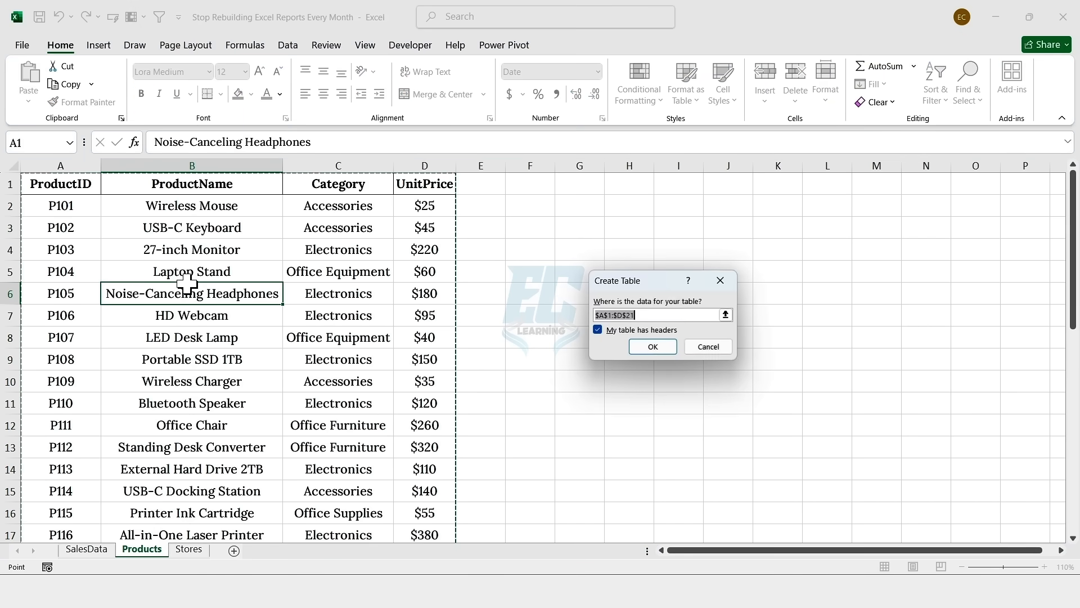
{"action": "left_click", "coordinate": [652, 346]}
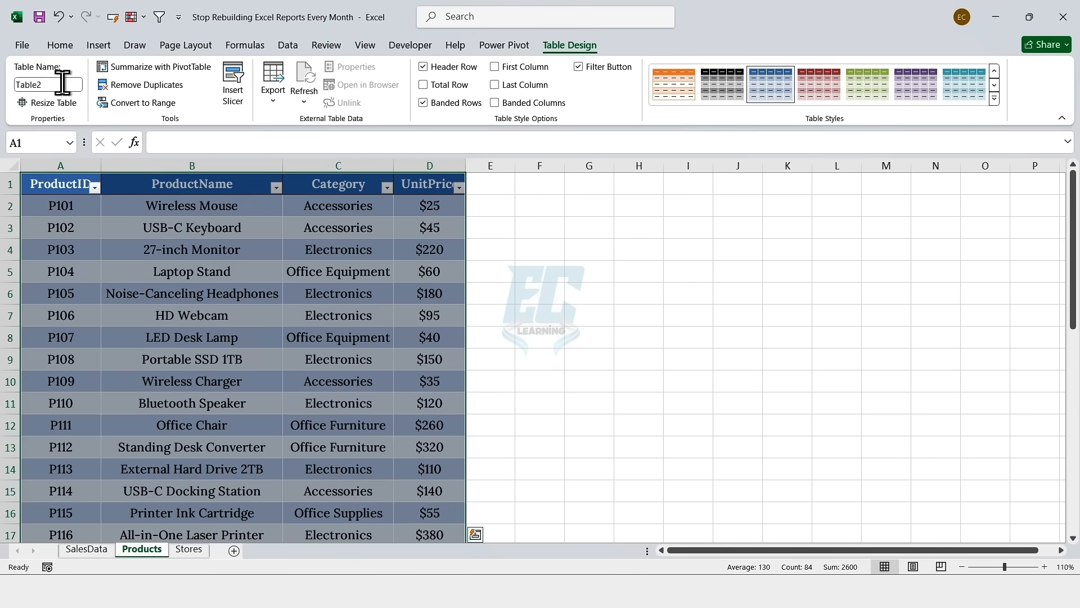
{"action": "double_click", "coordinate": [56, 84]}
{"action": "type", "text": "ProductsTabl"}
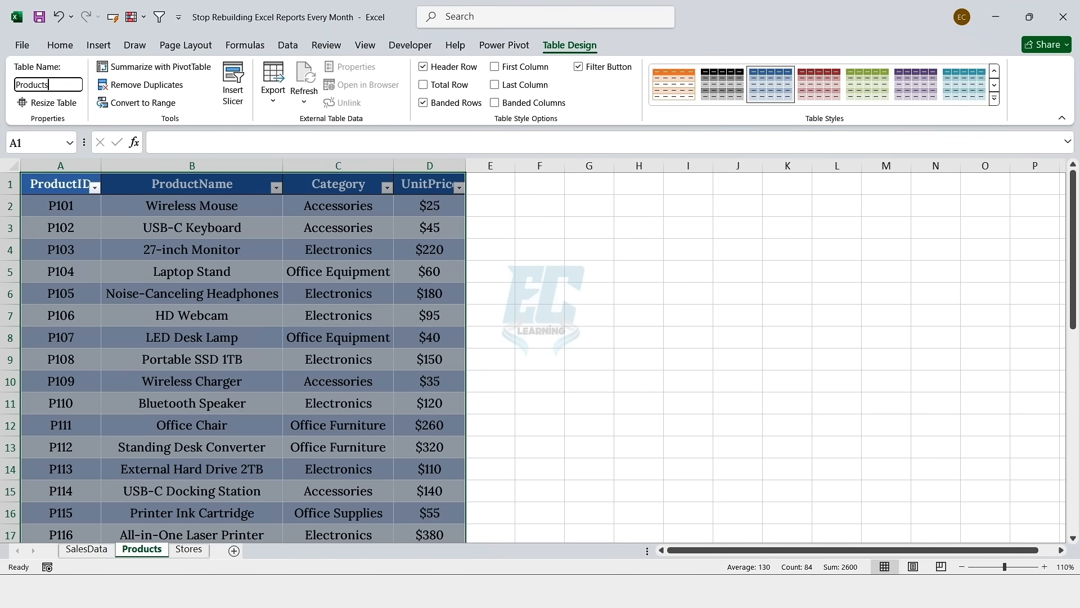
{"action": "key", "text": "Return"}
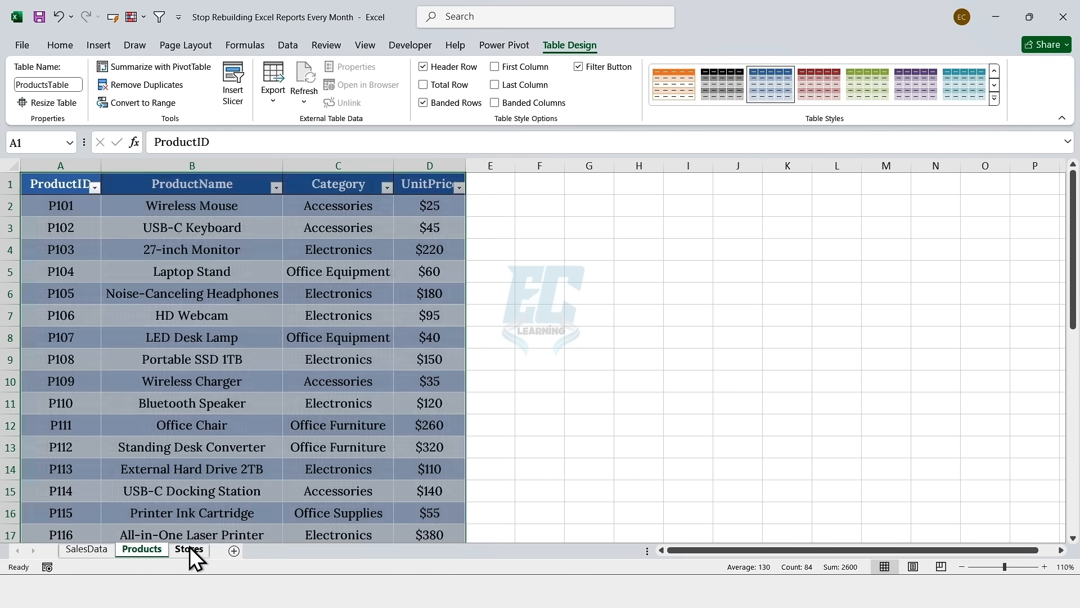
Convert the Stores sheet range A1:E6 into a table with headers and name it StoresTable.
{"action": "left_click", "coordinate": [189, 548]}
{"action": "left_click", "coordinate": [185, 248]}
{"action": "key", "text": "ctrl+t"}
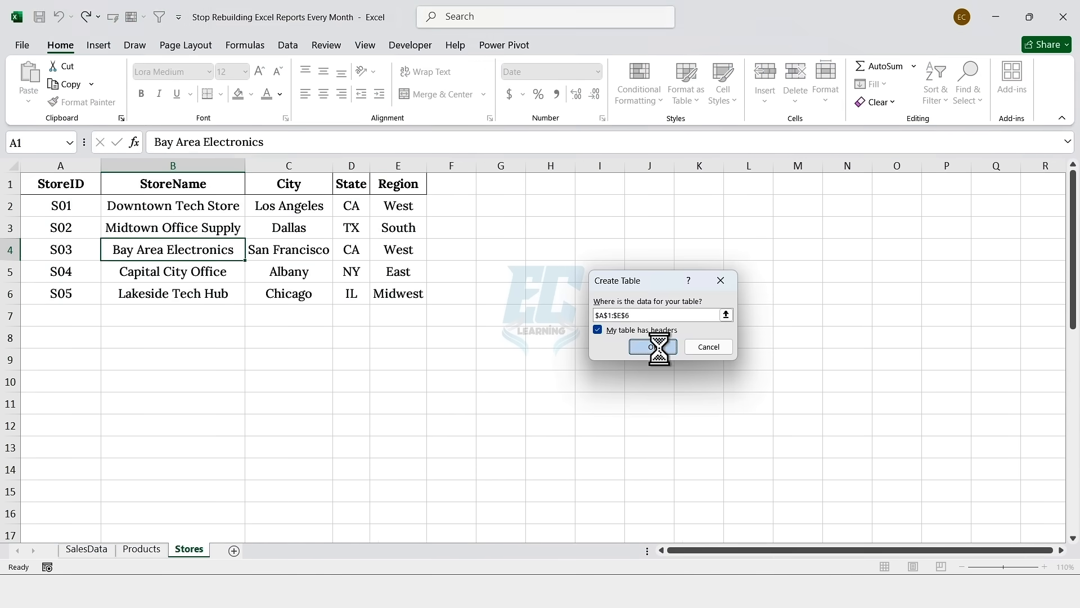
{"action": "left_click", "coordinate": [652, 345]}
{"action": "left_click", "coordinate": [62, 84]}
{"action": "type", "text": "StoresTab"}
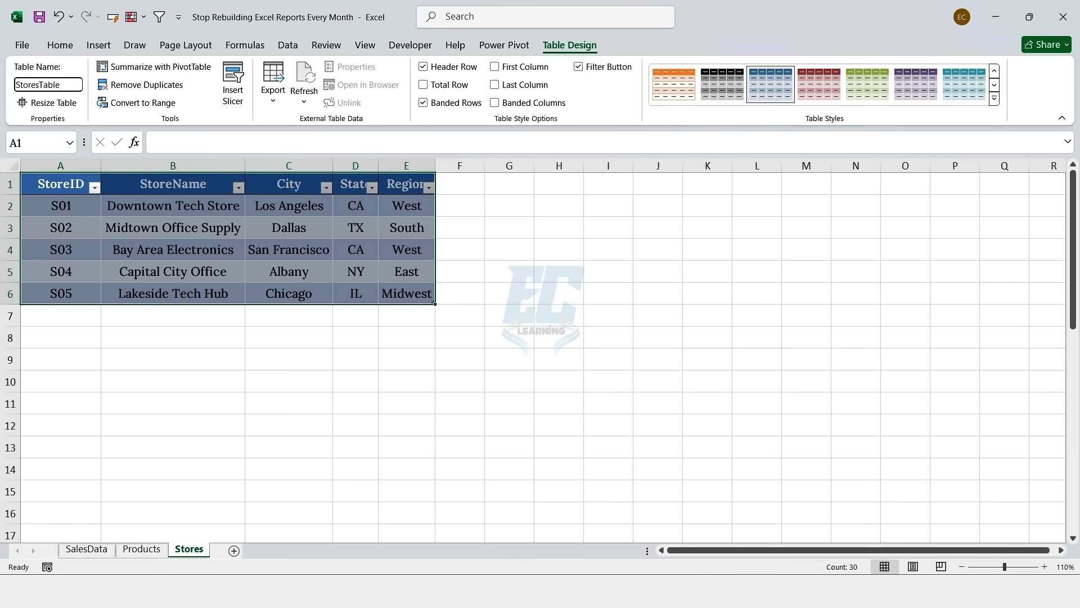
{"action": "type", "text": "le"}
{"action": "key", "text": "Return"}
Add SalesTable from the SalesData sheet to the Power Pivot data model and return to the workbook.
{"action": "left_click", "coordinate": [104, 554]}
{"action": "left_click", "coordinate": [180, 306]}
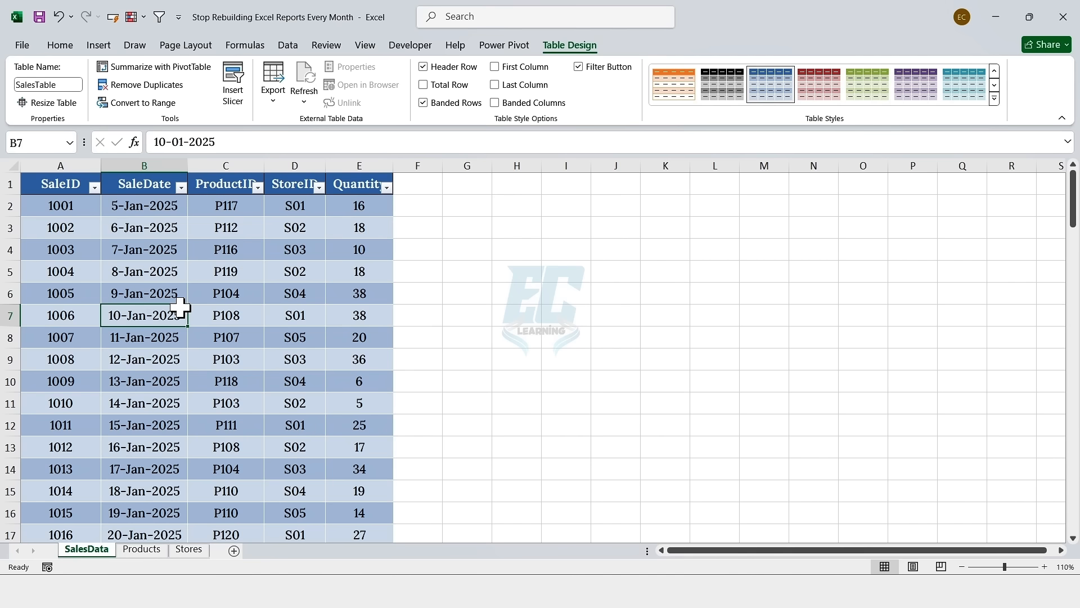
{"action": "left_click", "coordinate": [484, 45]}
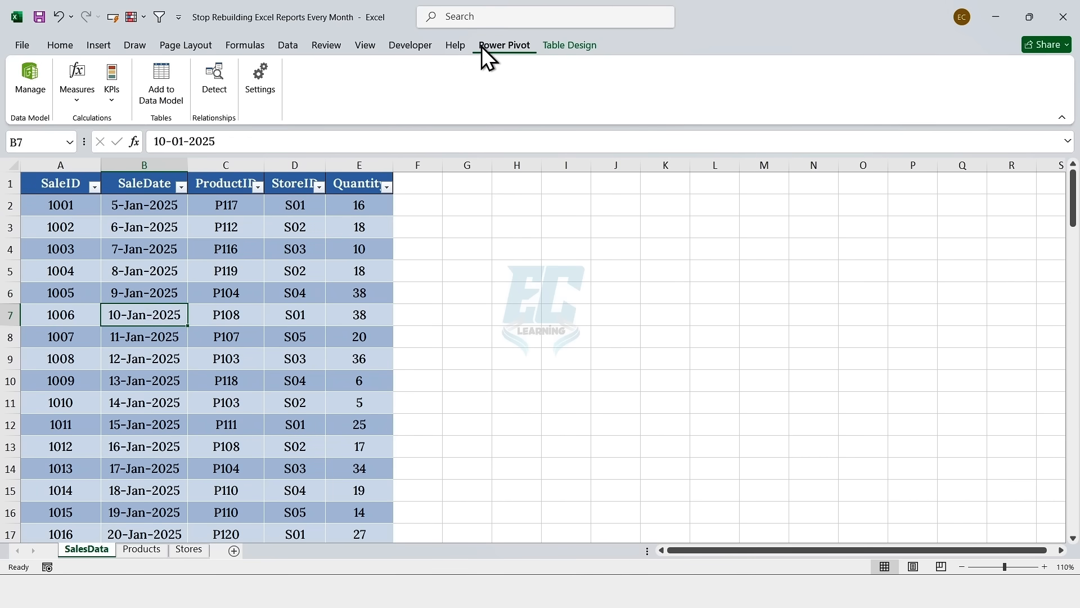
{"action": "left_click", "coordinate": [167, 76]}
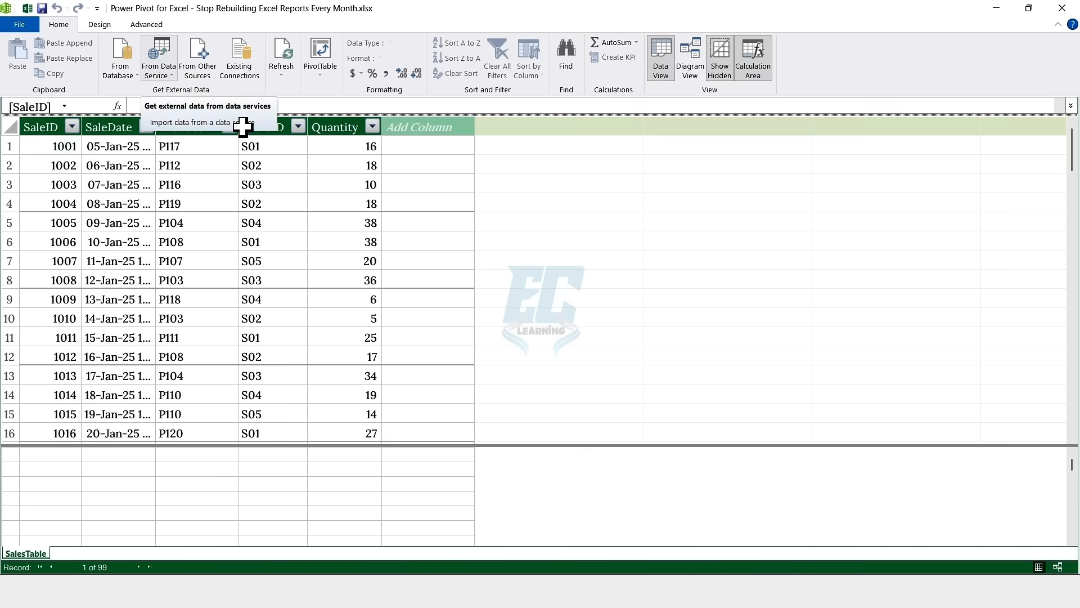
{"action": "left_click", "coordinate": [997, 8]}
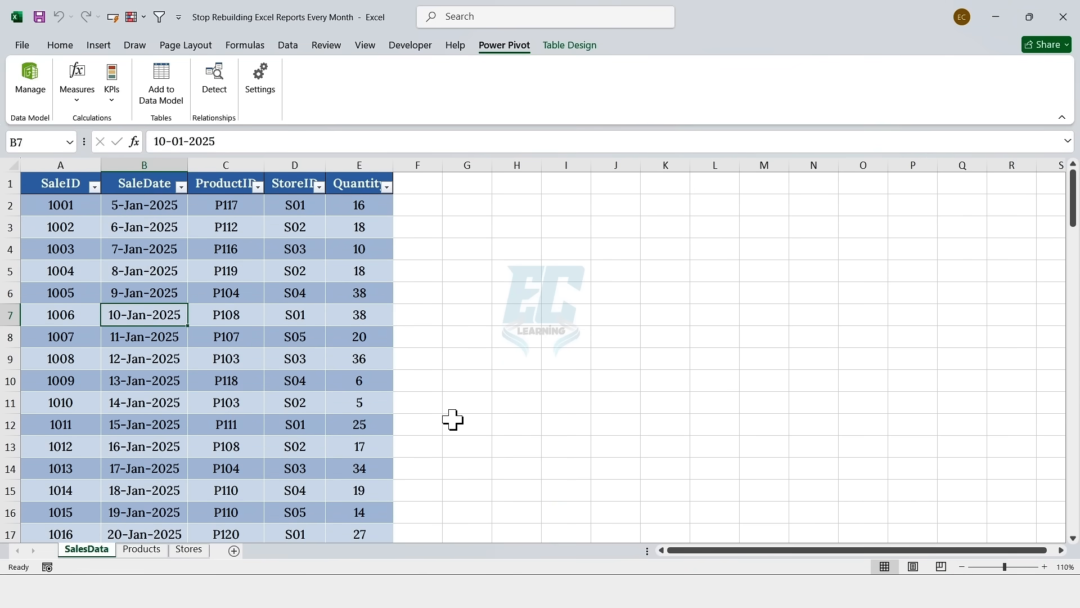
Add ProductsTable from the Products sheet to the data model and return to the workbook.
{"action": "left_click", "coordinate": [157, 549]}
{"action": "left_click", "coordinate": [209, 336]}
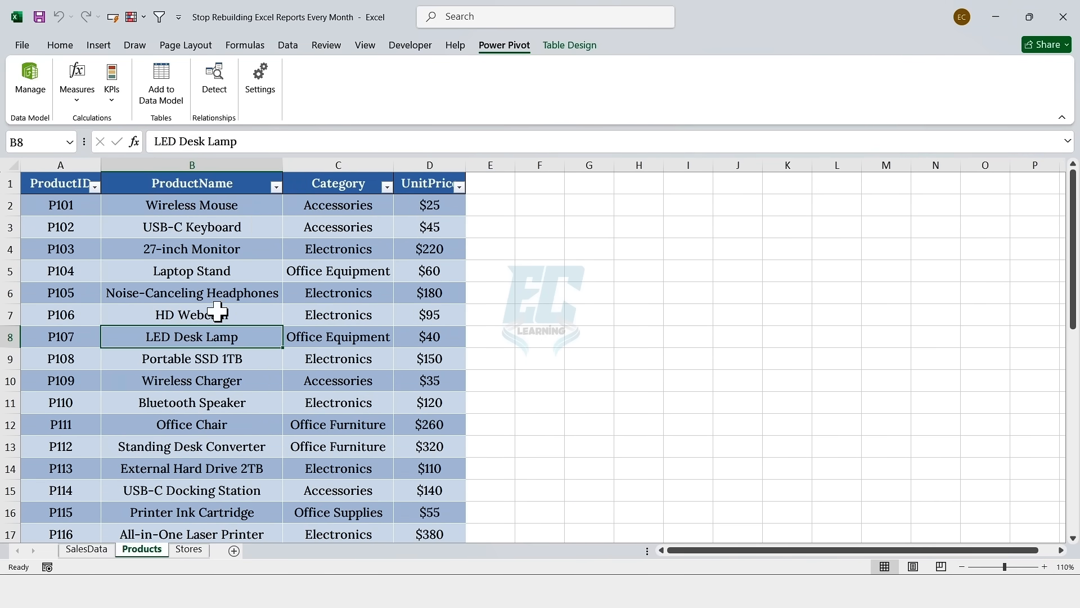
{"action": "left_click", "coordinate": [163, 97]}
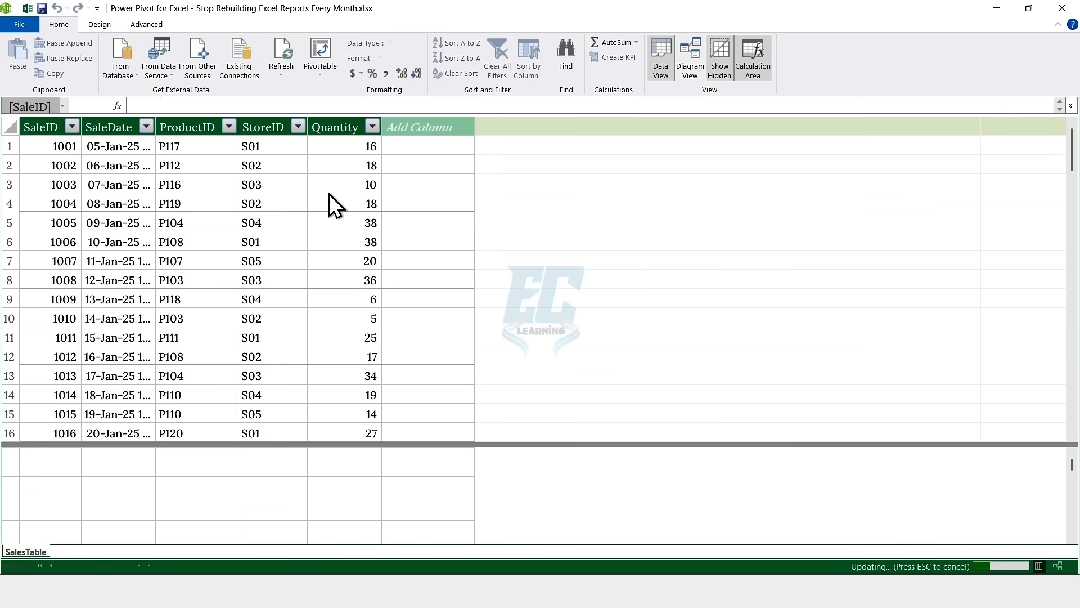
{"action": "left_click", "coordinate": [993, 8]}
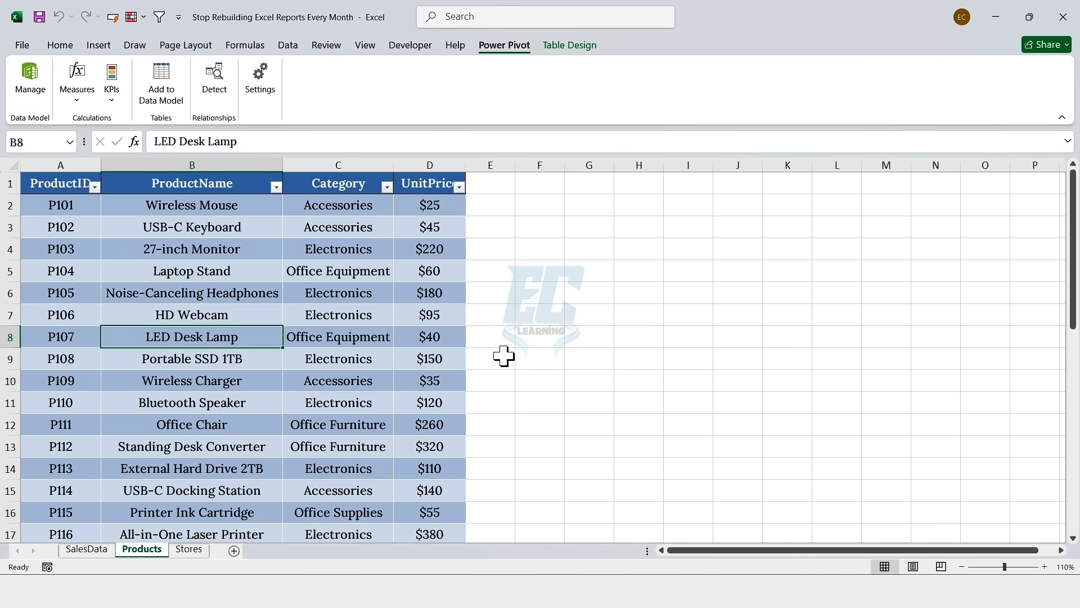
Add StoresTable from the Stores sheet to the data model and return to the workbook.
{"action": "left_click", "coordinate": [189, 548]}
{"action": "left_click", "coordinate": [181, 232]}
{"action": "left_click", "coordinate": [159, 74]}
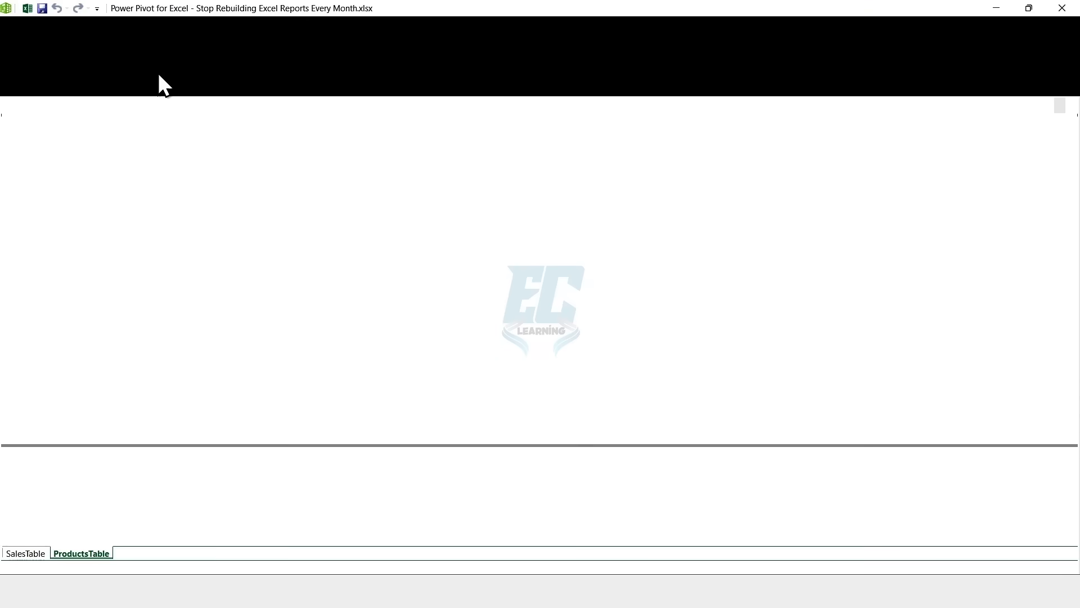
{"action": "left_click", "coordinate": [996, 7]}
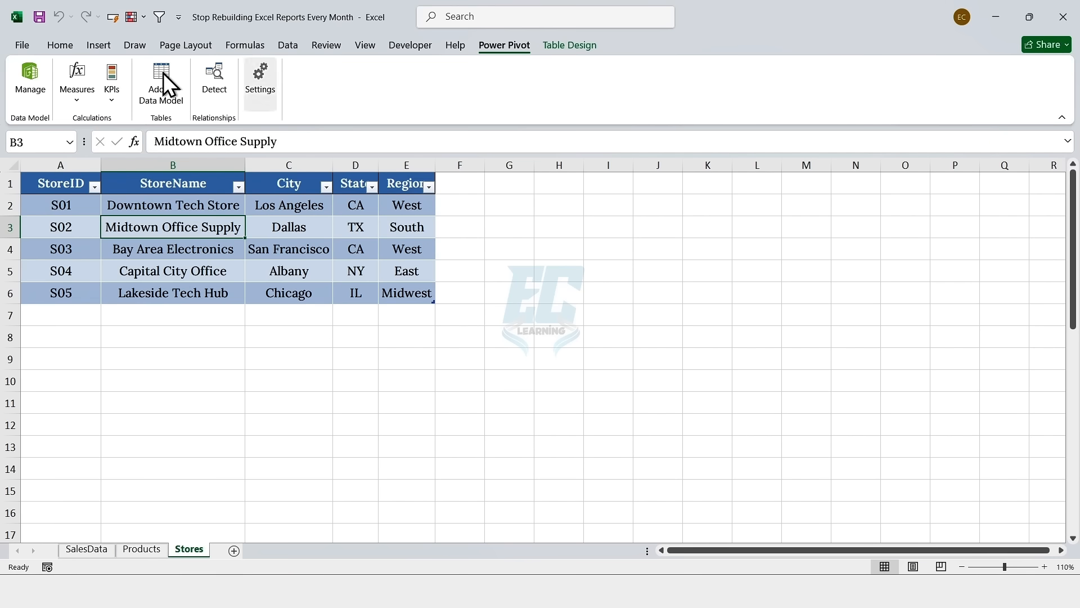
In the data model's Diagram View, relate SalesTable to StoresTable by StoreID and to ProductsTable by ProductID.
{"action": "left_click", "coordinate": [22, 79]}
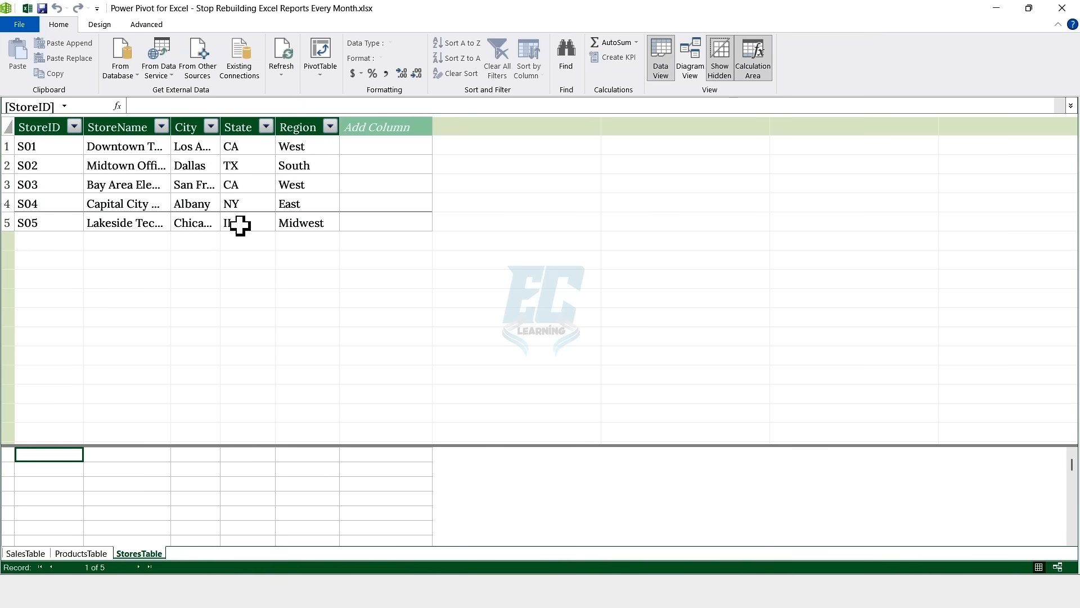
{"action": "left_click", "coordinate": [687, 67]}
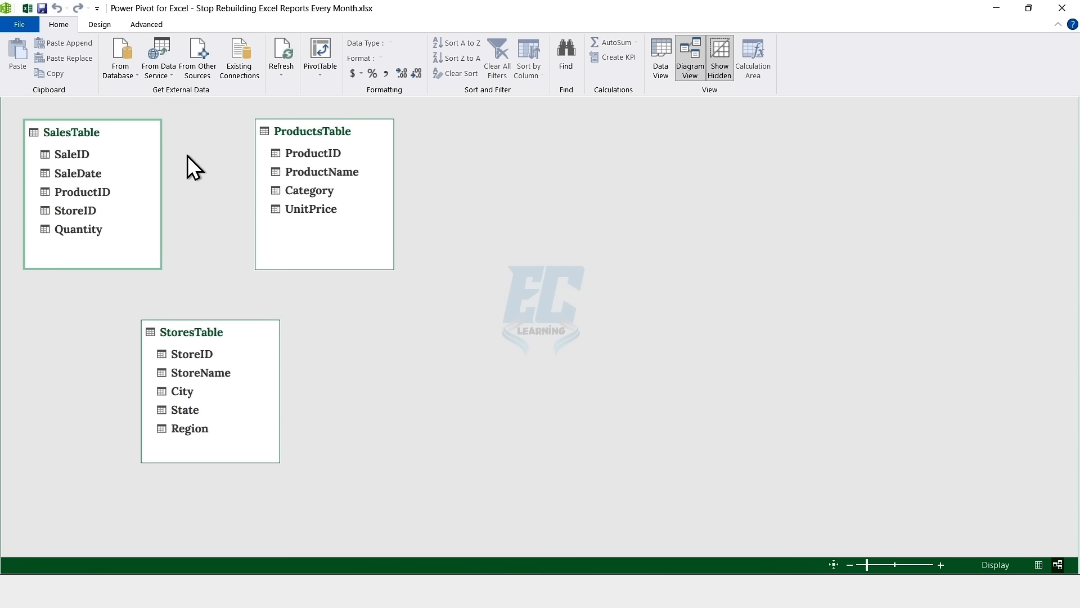
{"action": "left_click_drag", "start_coordinate": [74, 206], "coordinate": [208, 353]}
{"action": "left_click_drag", "start_coordinate": [106, 191], "coordinate": [280, 156]}
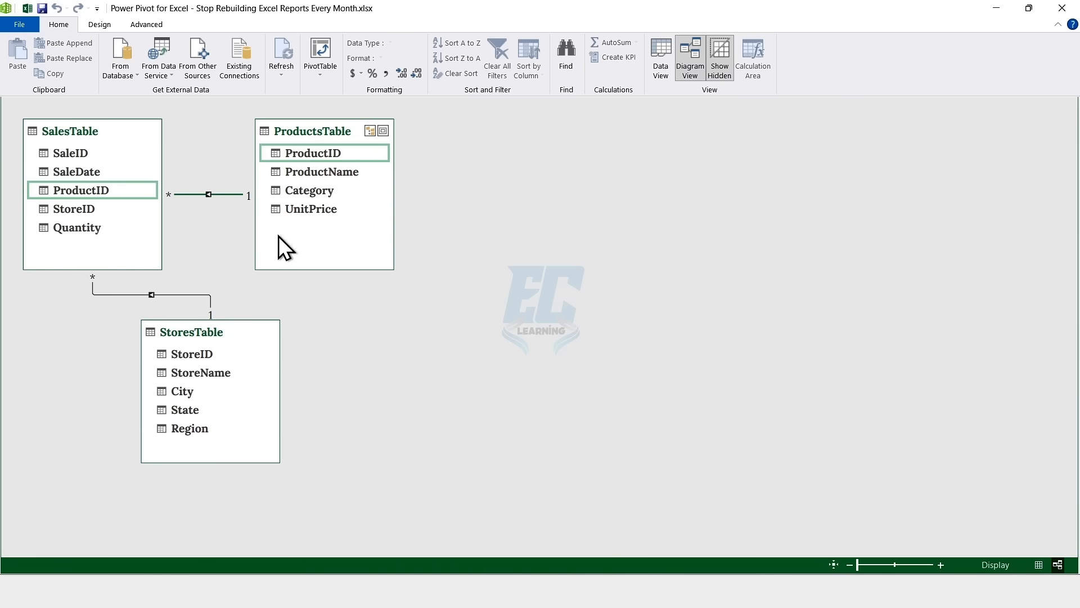
Create a PivotTable from the data model on a new worksheet and expand the fields of all three tables.
{"action": "left_click", "coordinate": [316, 49]}
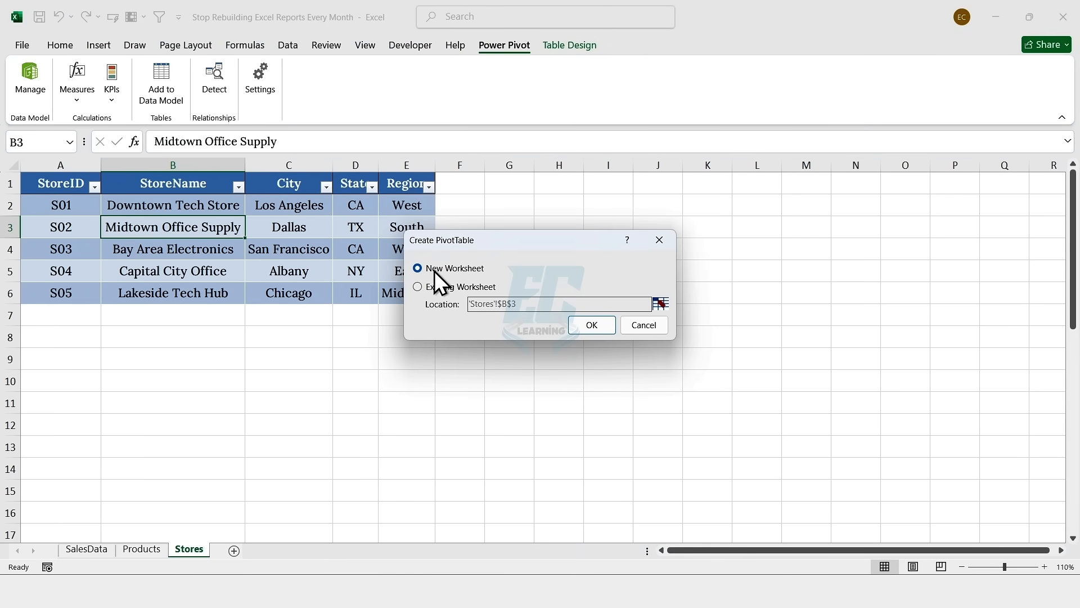
{"action": "left_click", "coordinate": [577, 322]}
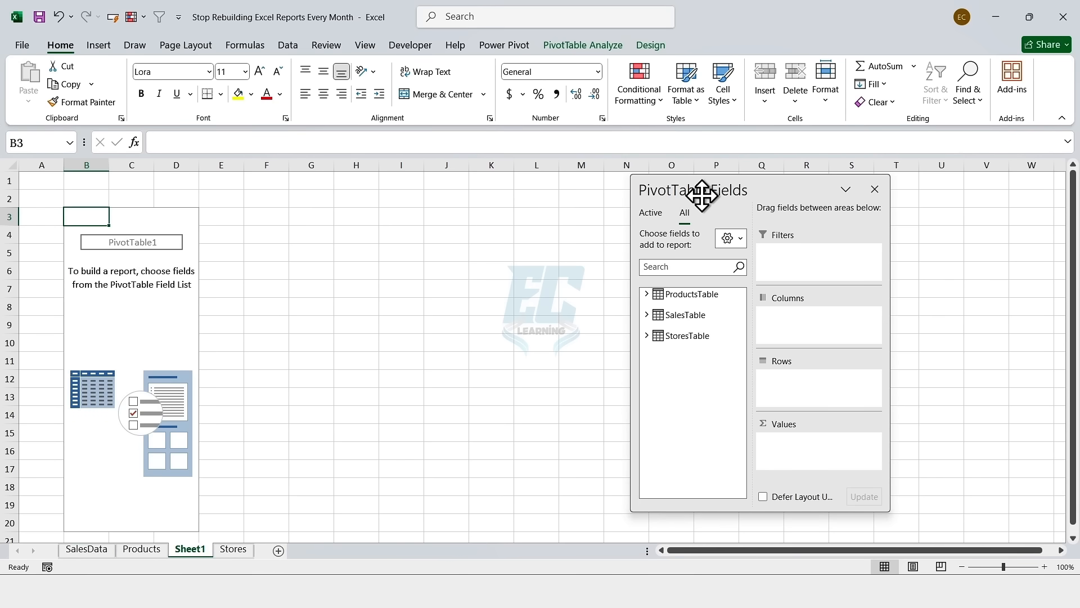
{"action": "left_click", "coordinate": [647, 294]}
{"action": "left_click", "coordinate": [647, 383]}
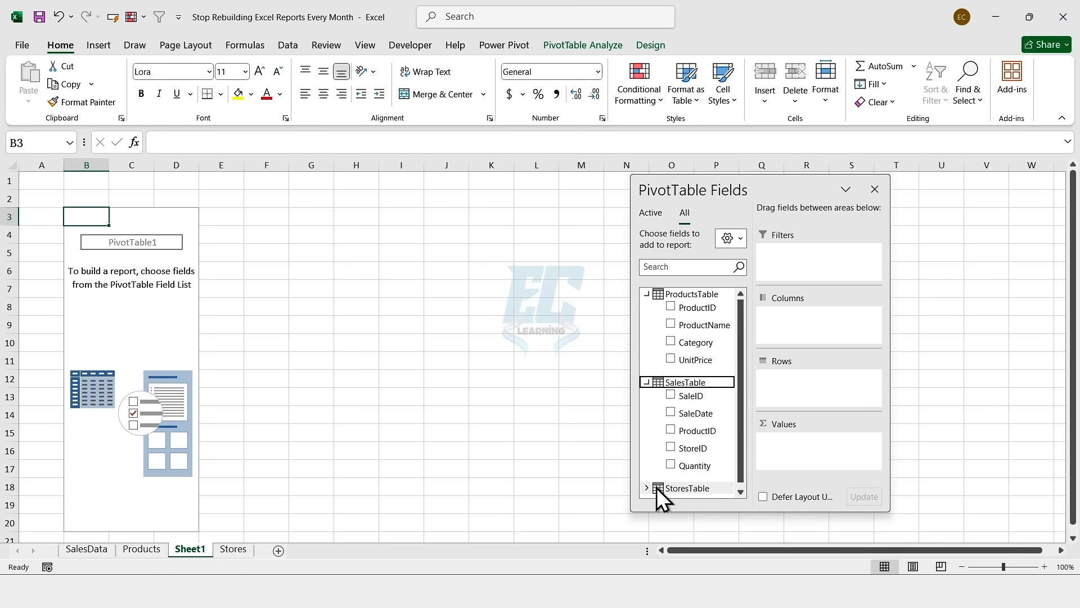
{"action": "left_click", "coordinate": [647, 487]}
{"action": "scroll", "coordinate": [704, 447], "scroll_direction": "up", "scroll_amount": 3}
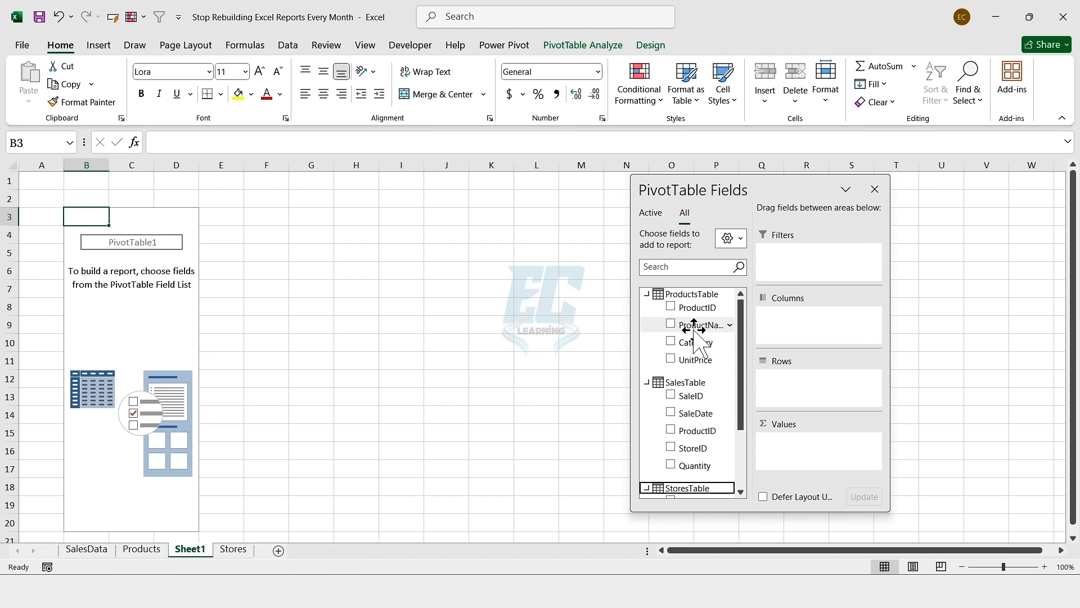
Lay out the PivotTable with ProductName as rows, the sum of Quantity as values and Region as columns.
{"action": "left_click_drag", "start_coordinate": [700, 325], "coordinate": [798, 398]}
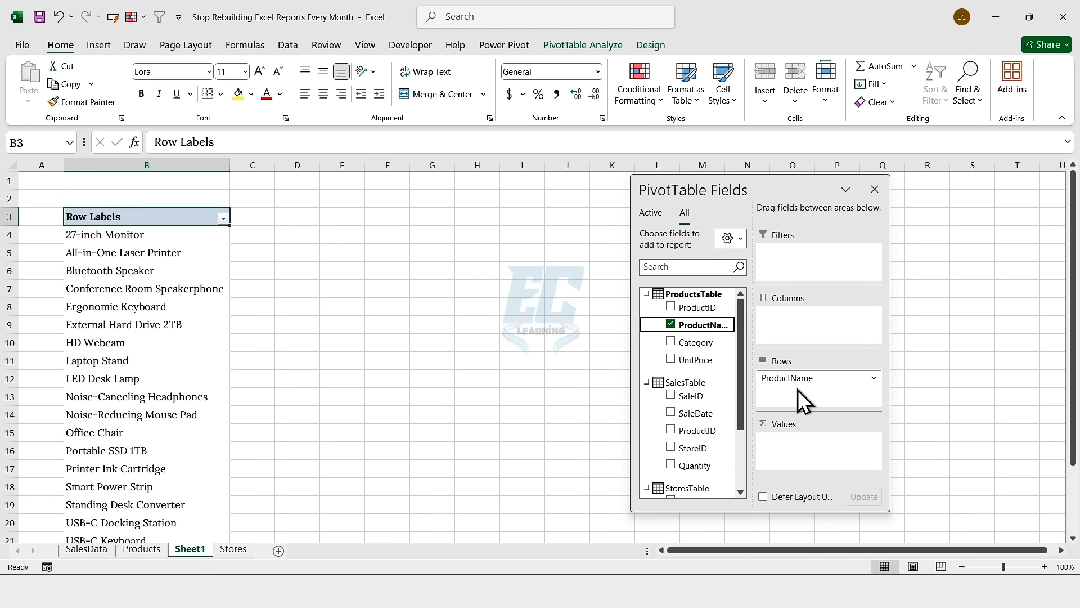
{"action": "left_click_drag", "start_coordinate": [695, 465], "coordinate": [796, 465]}
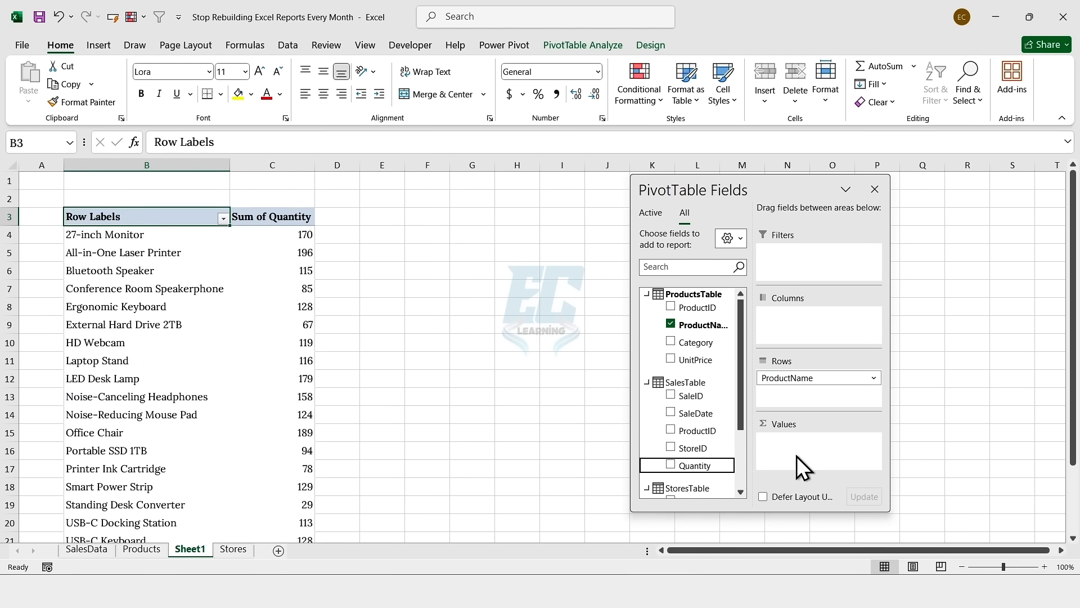
{"action": "scroll", "coordinate": [706, 446], "scroll_direction": "down", "scroll_amount": 3}
{"action": "left_click_drag", "start_coordinate": [694, 482], "coordinate": [790, 315]}
{"action": "scroll", "coordinate": [333, 356], "scroll_direction": "down", "scroll_amount": 1}
{"action": "scroll", "coordinate": [361, 357], "scroll_direction": "up", "scroll_amount": 1}
{"action": "scroll", "coordinate": [361, 357], "scroll_direction": "down", "scroll_amount": 5}
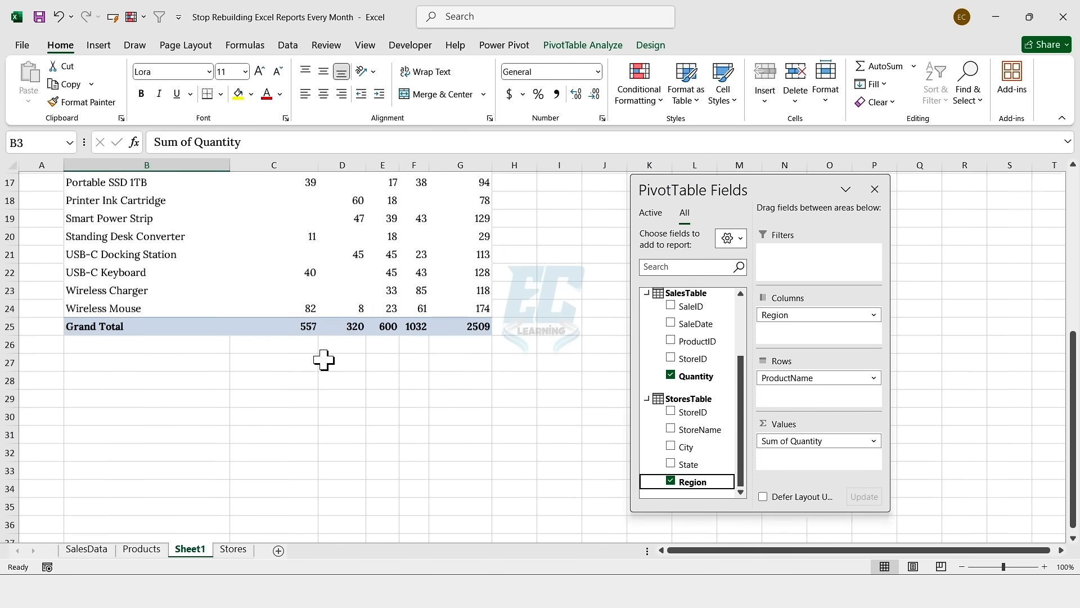
{"action": "scroll", "coordinate": [323, 359], "scroll_direction": "up", "scroll_amount": 5}
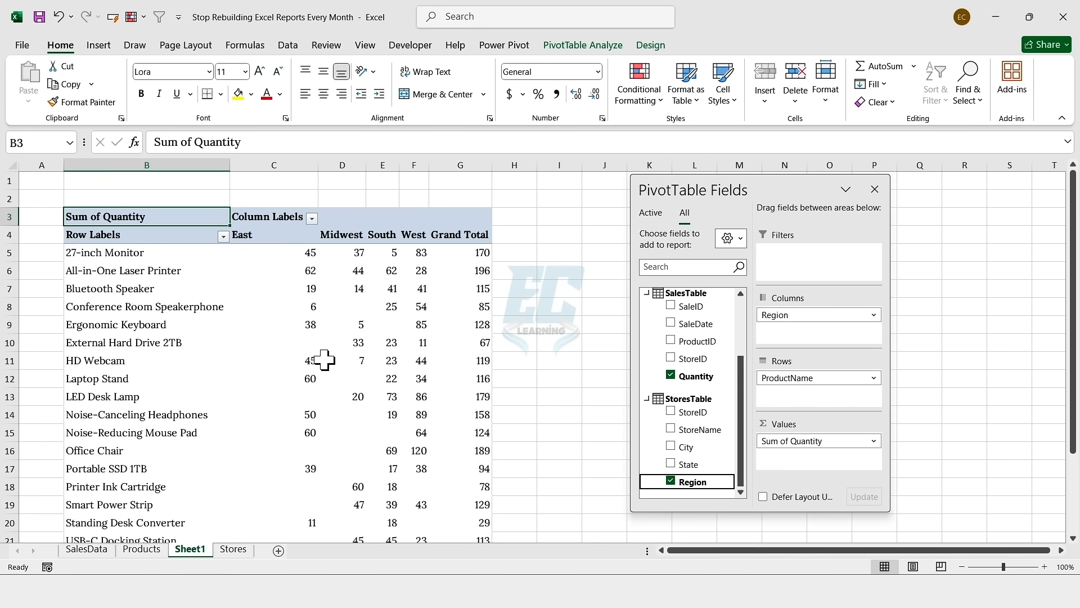
Start a new Power Pivot measure in SalesTable from within the PivotTable and name it Total Sales.
{"action": "left_click", "coordinate": [309, 305]}
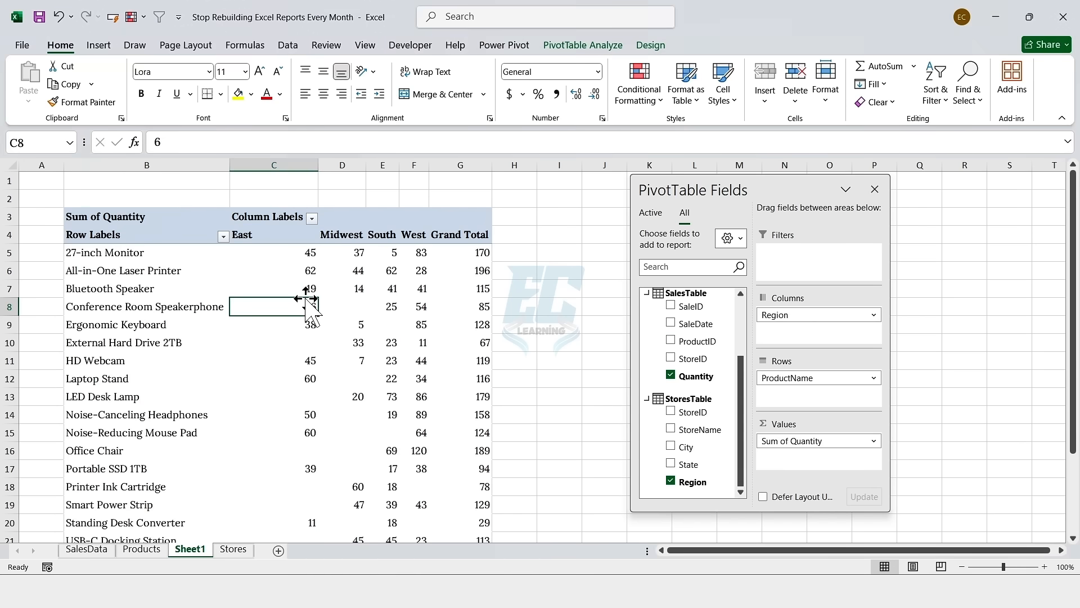
{"action": "mouse_move", "coordinate": [314, 298]}
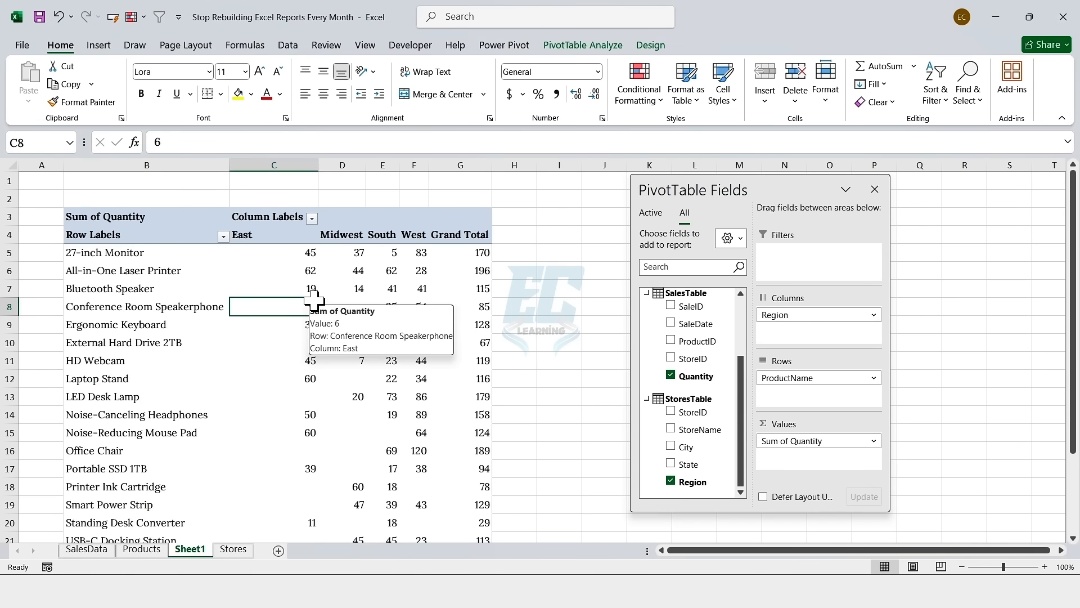
{"action": "left_click", "coordinate": [498, 48]}
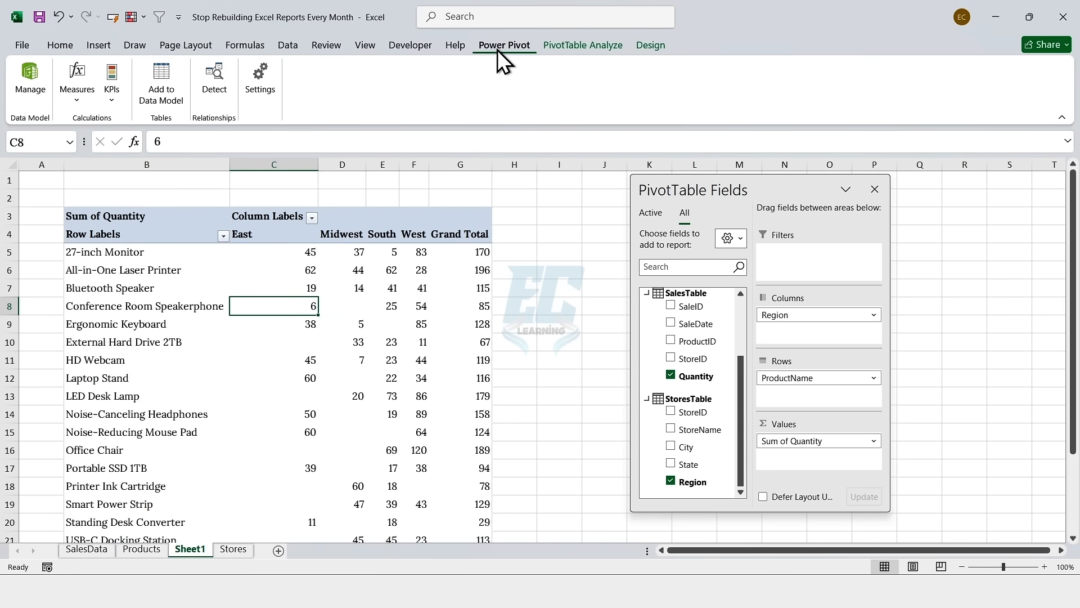
{"action": "left_click", "coordinate": [83, 93]}
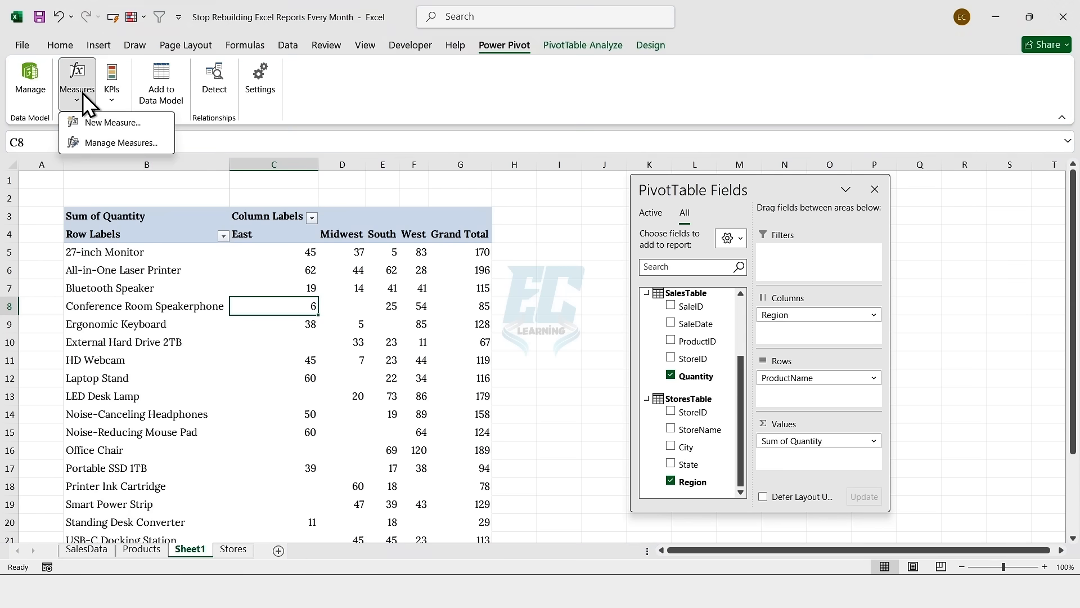
{"action": "left_click", "coordinate": [100, 120]}
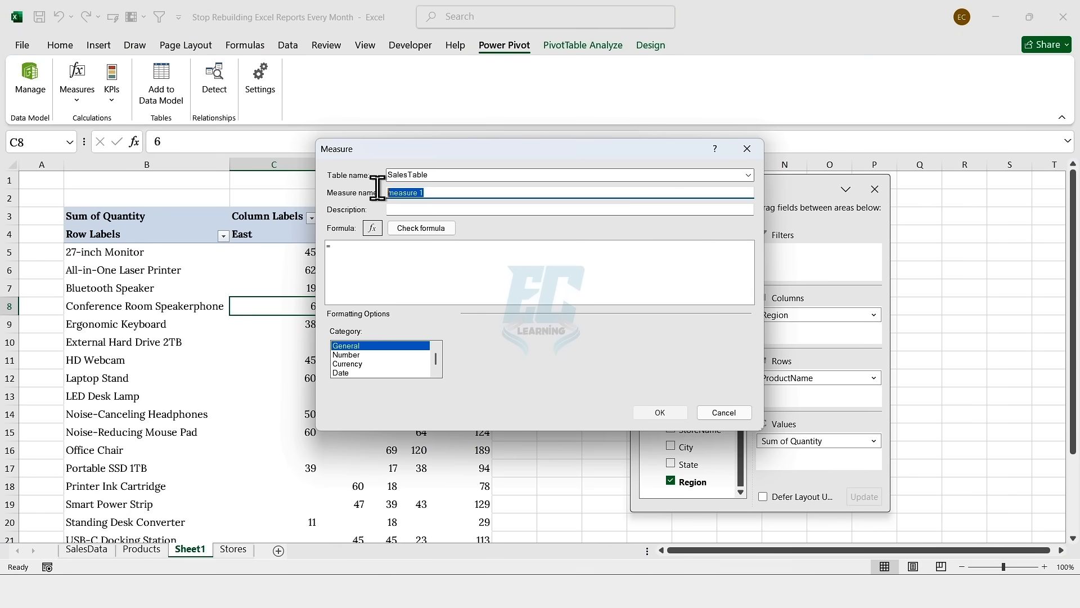
{"action": "type", "text": "Total Sales"}
Define the Total Sales measure as =SUMX(SalesTable, SalesTable[Quantity]*RELATED(ProductsTable[UnitPrice])) and create it.
{"action": "left_click", "coordinate": [417, 251]}
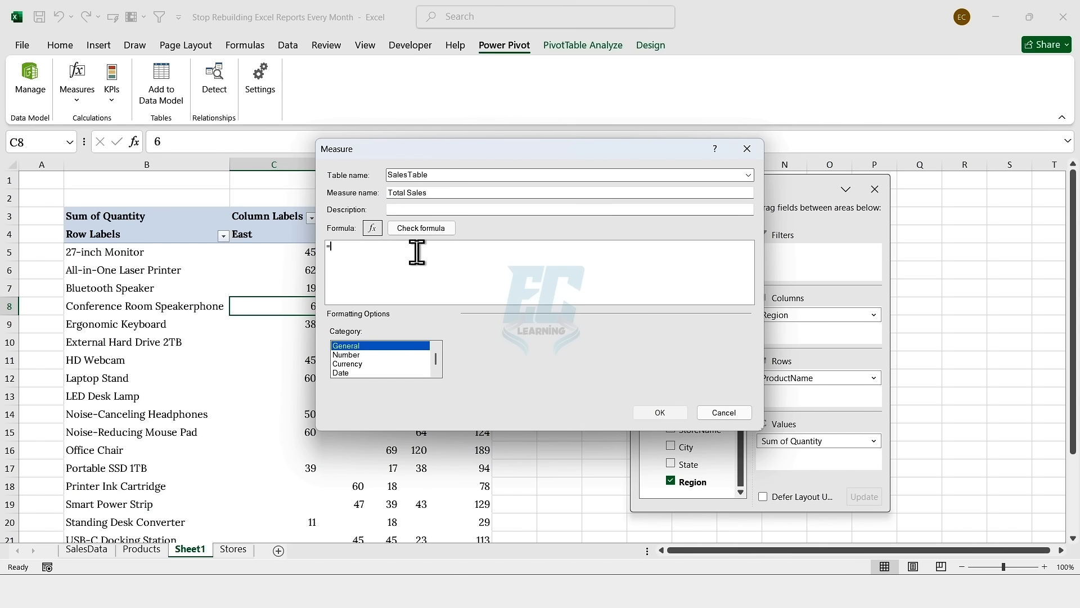
{"action": "type", "text": "SUMX(SALES"}
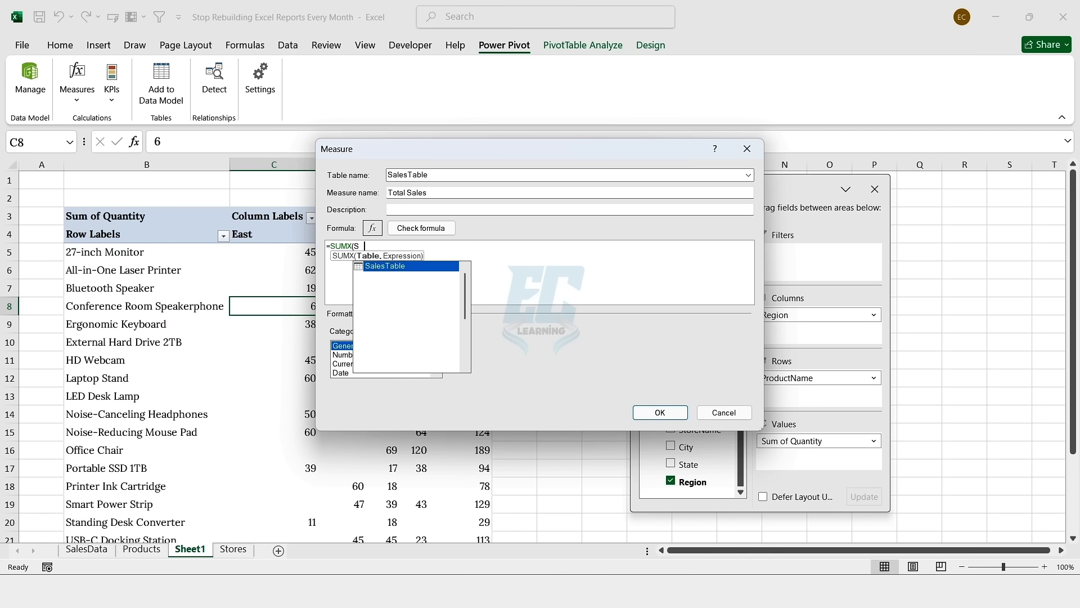
{"action": "double_click", "coordinate": [413, 265]}
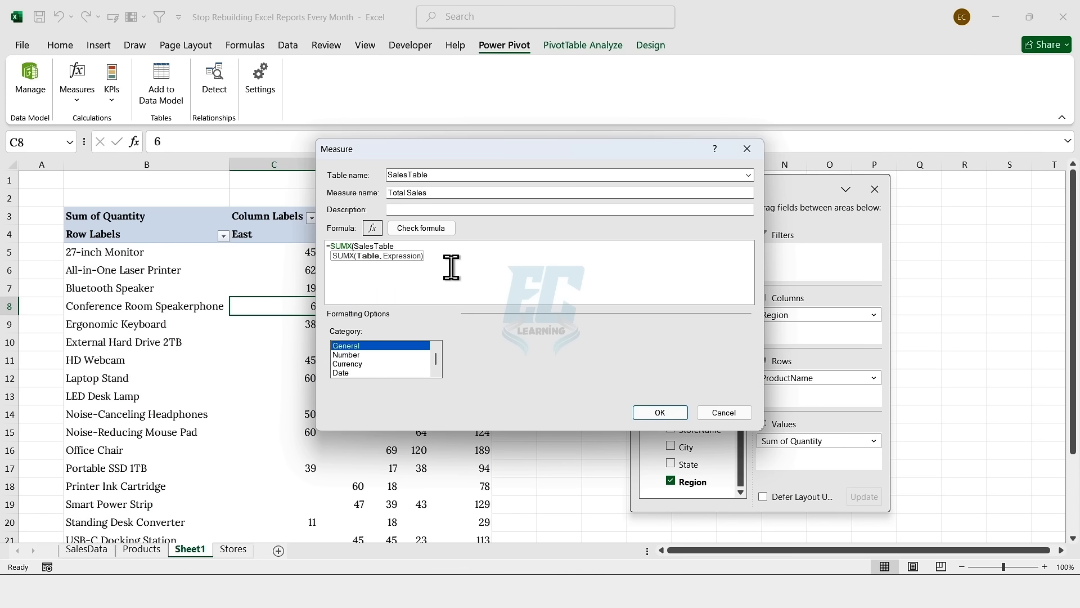
{"action": "type", "text": ","}
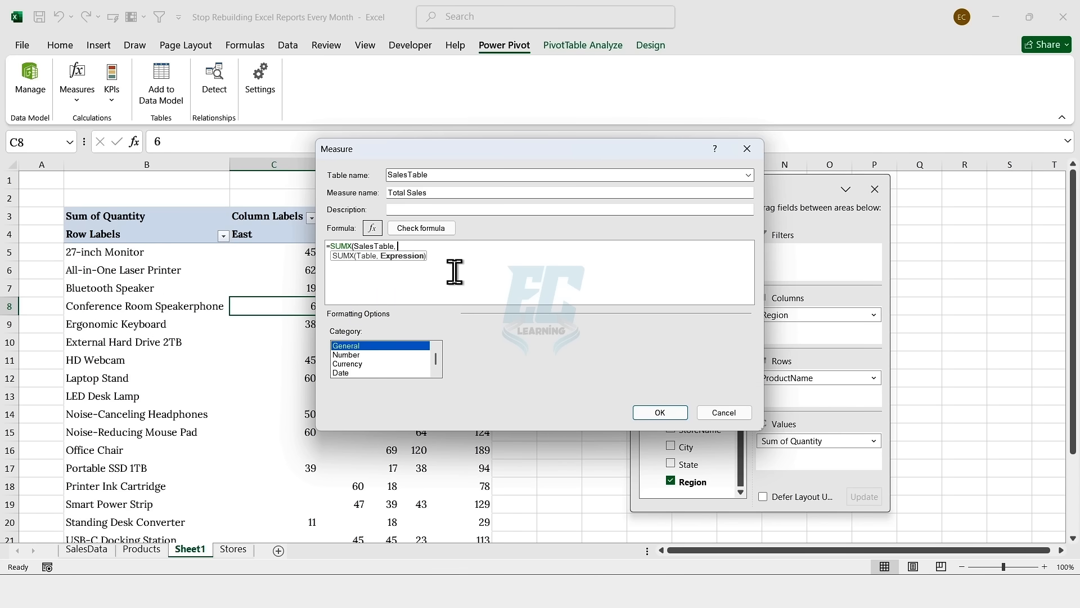
{"action": "type", "text": " SALES"}
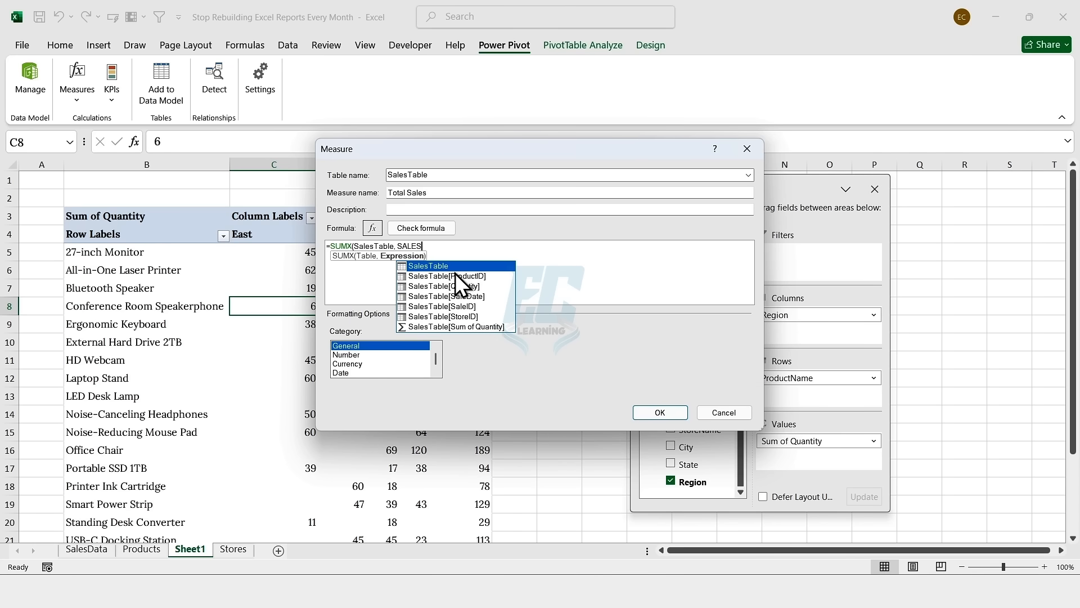
{"action": "double_click", "coordinate": [458, 286]}
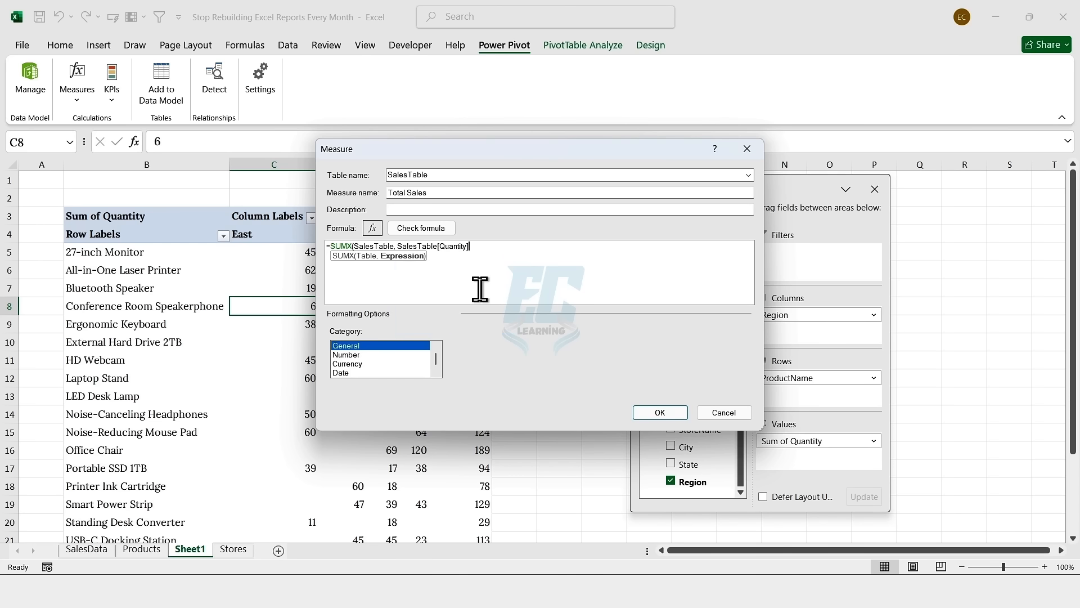
{"action": "type", "text": "*RELATED("}
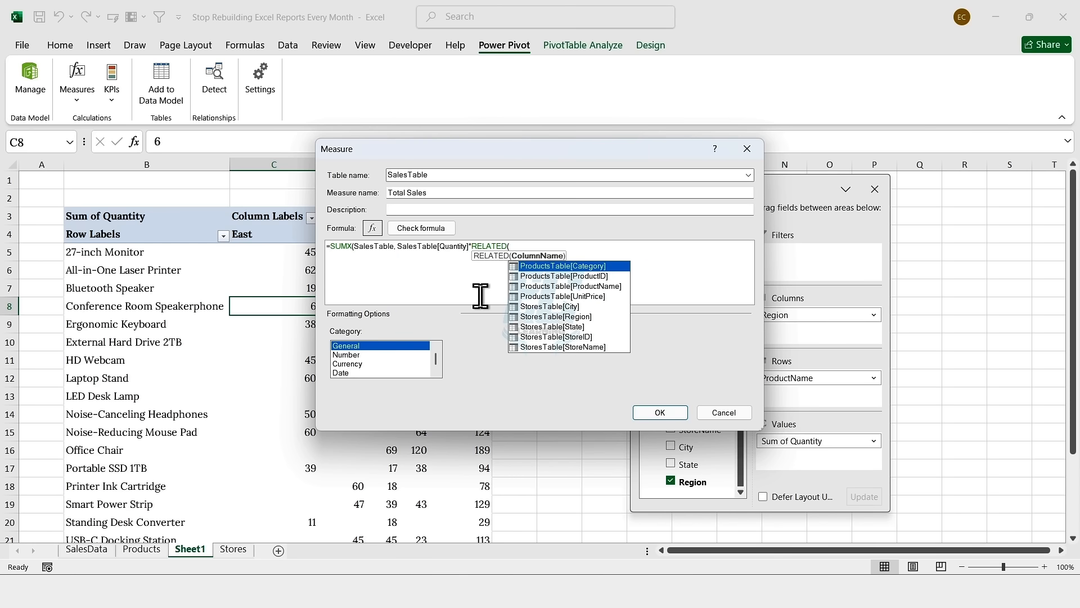
{"action": "double_click", "coordinate": [574, 296]}
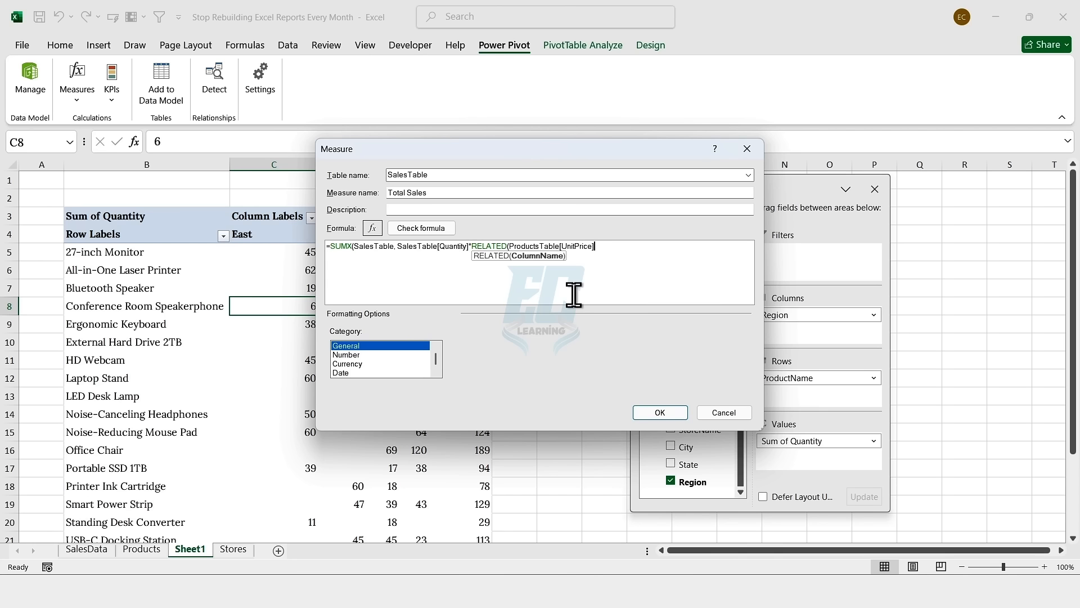
{"action": "type", "text": "))"}
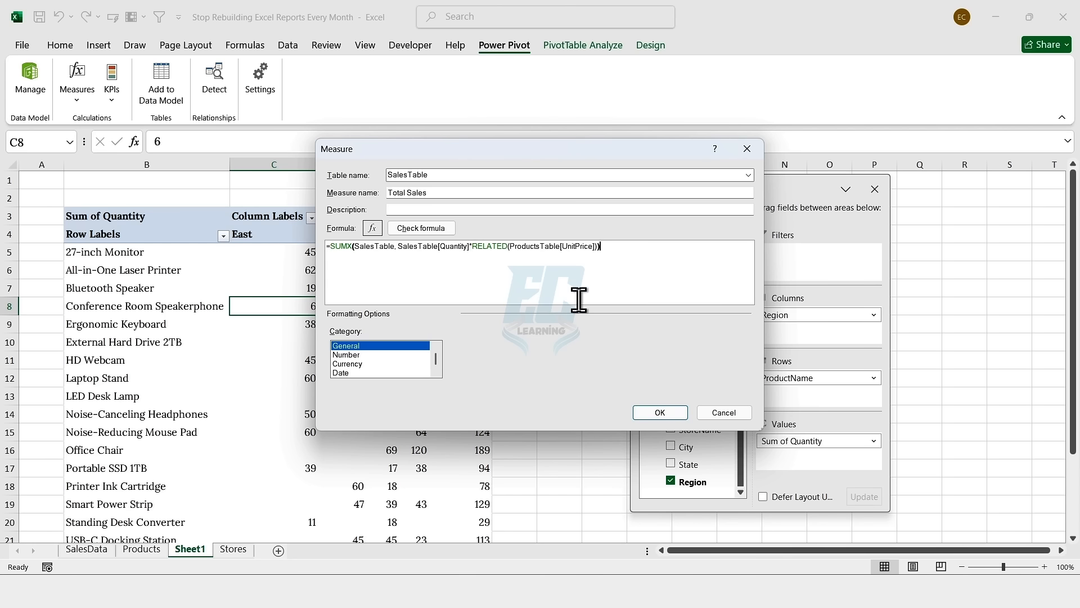
{"action": "left_click", "coordinate": [650, 411]}
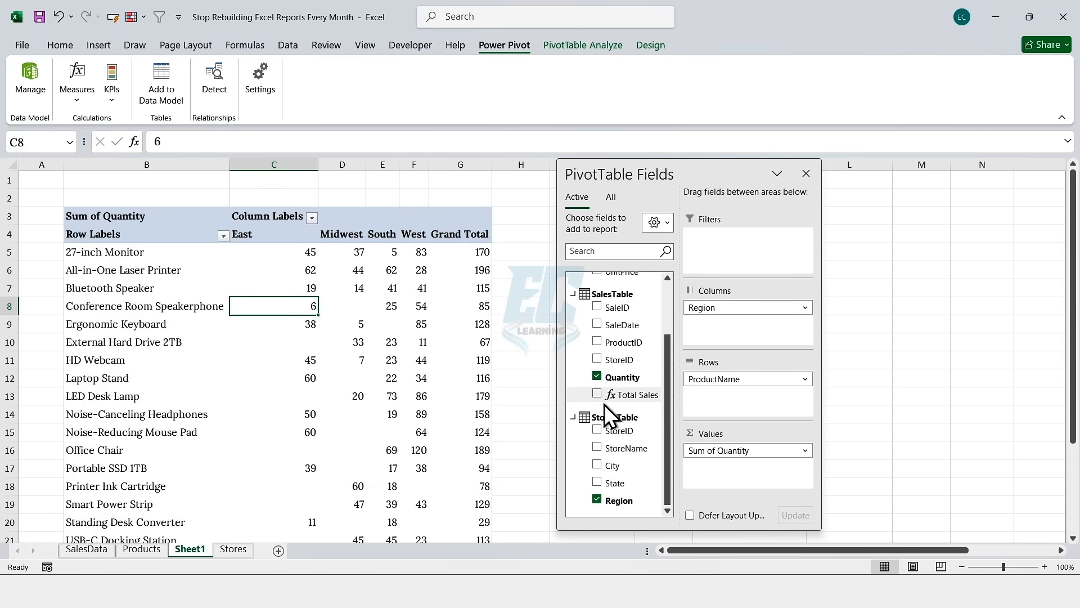
Add the Total Sales measure to the PivotTable's values and remove Region from its columns.
{"action": "left_click_drag", "start_coordinate": [618, 392], "coordinate": [764, 461]}
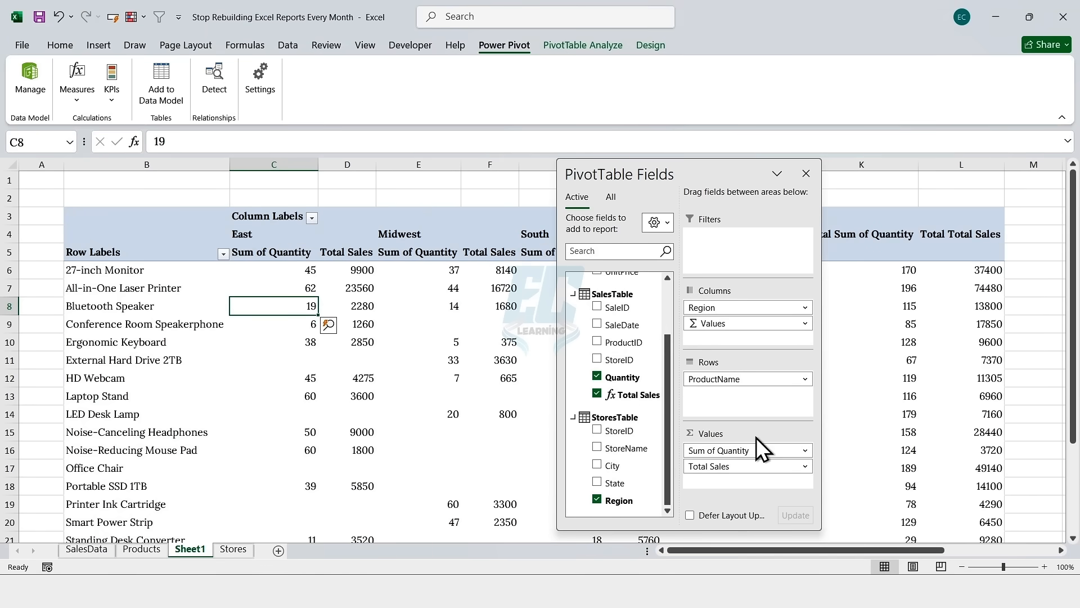
{"action": "left_click", "coordinate": [788, 307]}
{"action": "left_click", "coordinate": [726, 453]}
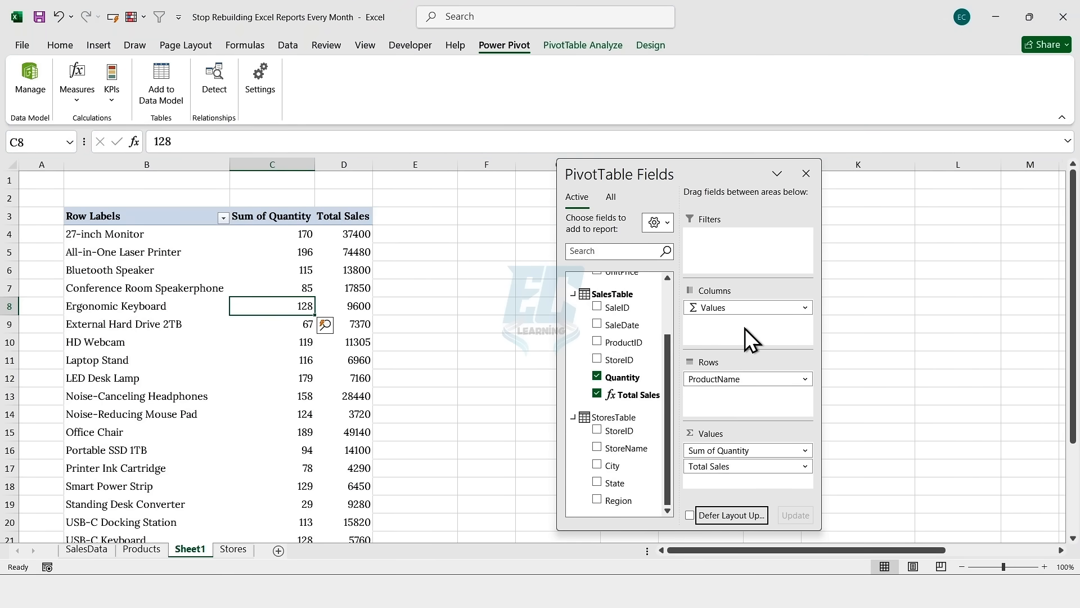
Format all Total Sales values in the PivotTable as Currency with the $ symbol and 0 decimal places.
{"action": "left_click", "coordinate": [363, 234]}
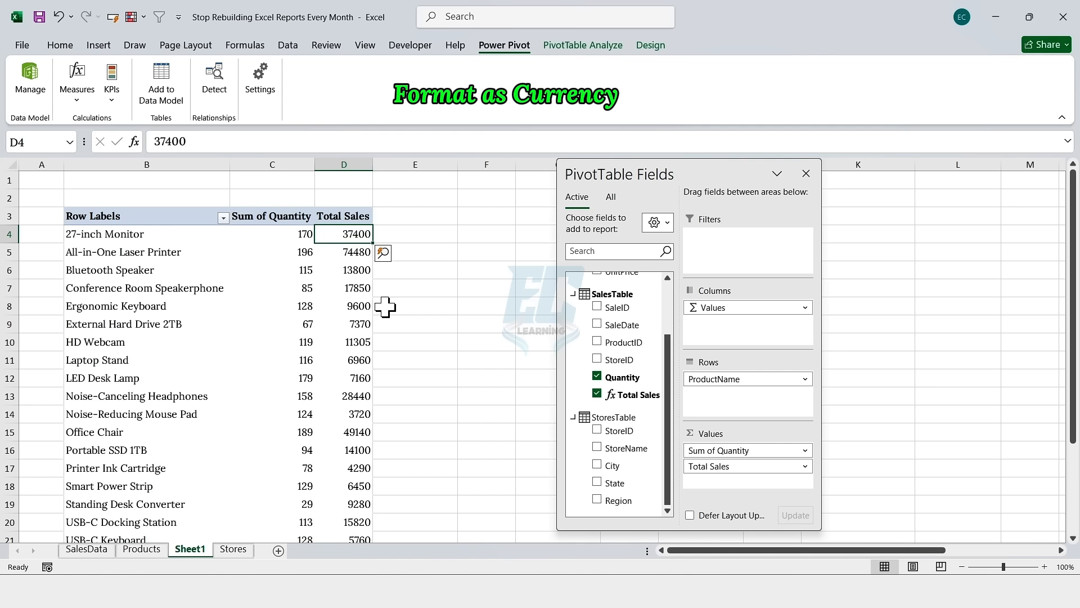
{"action": "key", "text": "ctrl+shift+Down"}
{"action": "right_click", "coordinate": [350, 242]}
{"action": "left_click", "coordinate": [399, 292]}
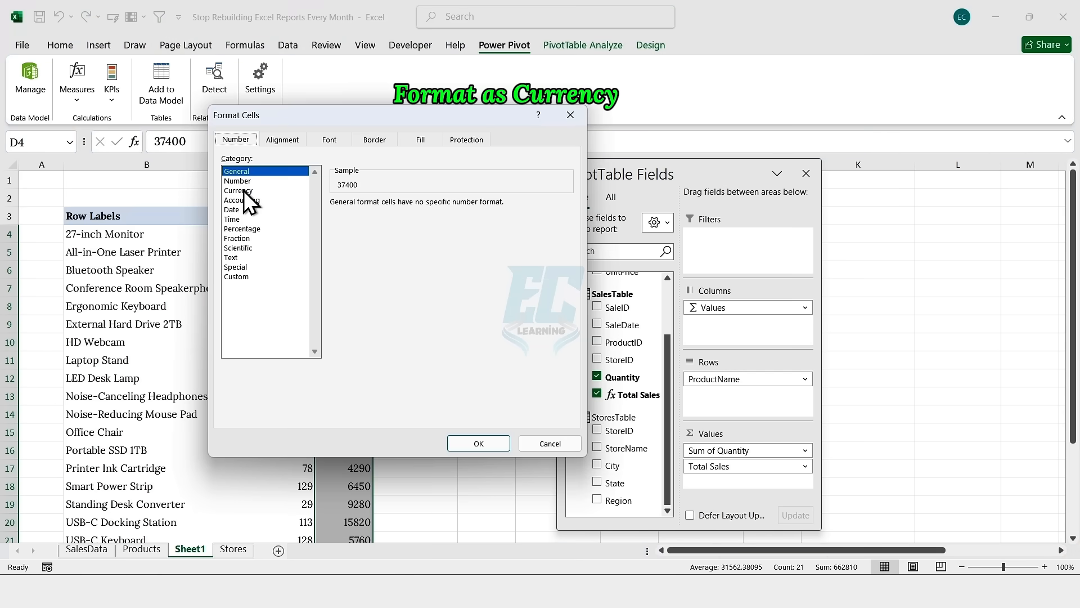
{"action": "left_click", "coordinate": [244, 190]}
{"action": "left_click", "coordinate": [429, 207]}
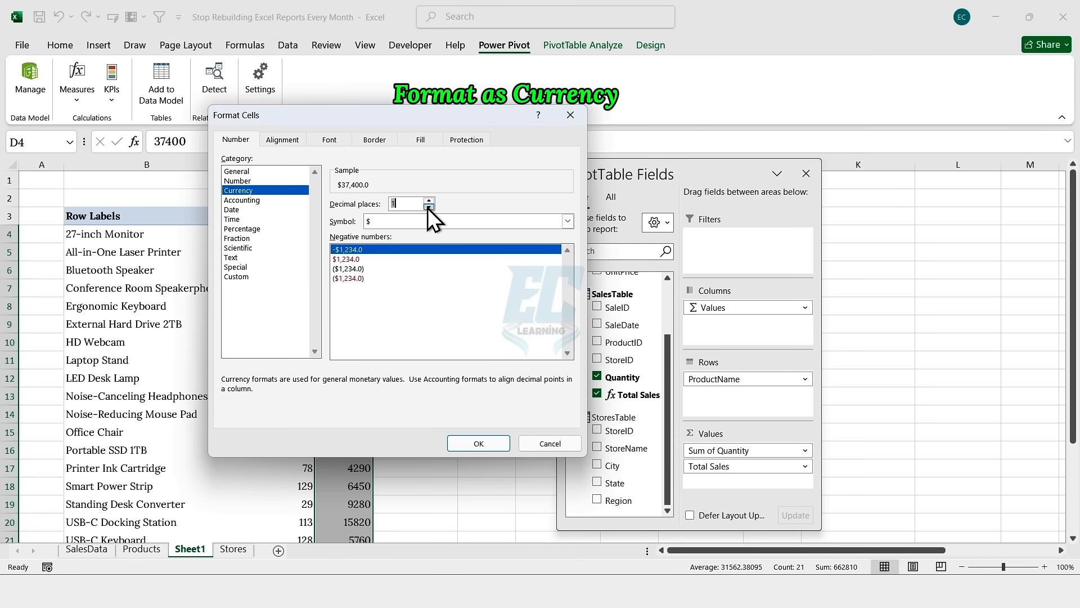
{"action": "left_click", "coordinate": [429, 206]}
{"action": "left_click", "coordinate": [471, 445]}
Select the Total Sales header in the PivotTable and bring up the PivotTable analysis commands.
{"action": "left_click", "coordinate": [371, 221]}
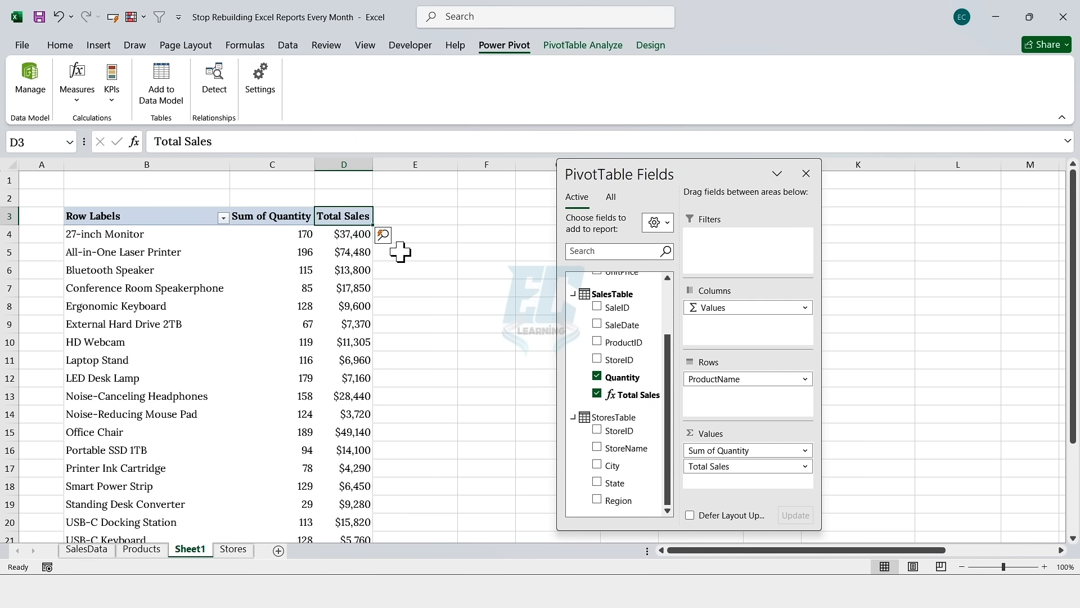
{"action": "left_click", "coordinate": [585, 48]}
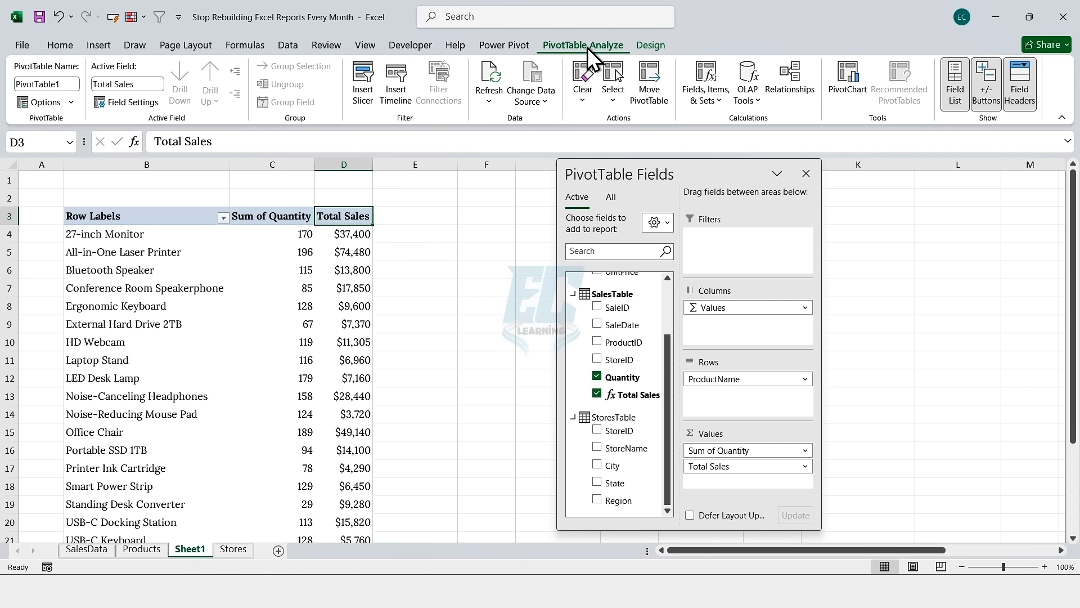